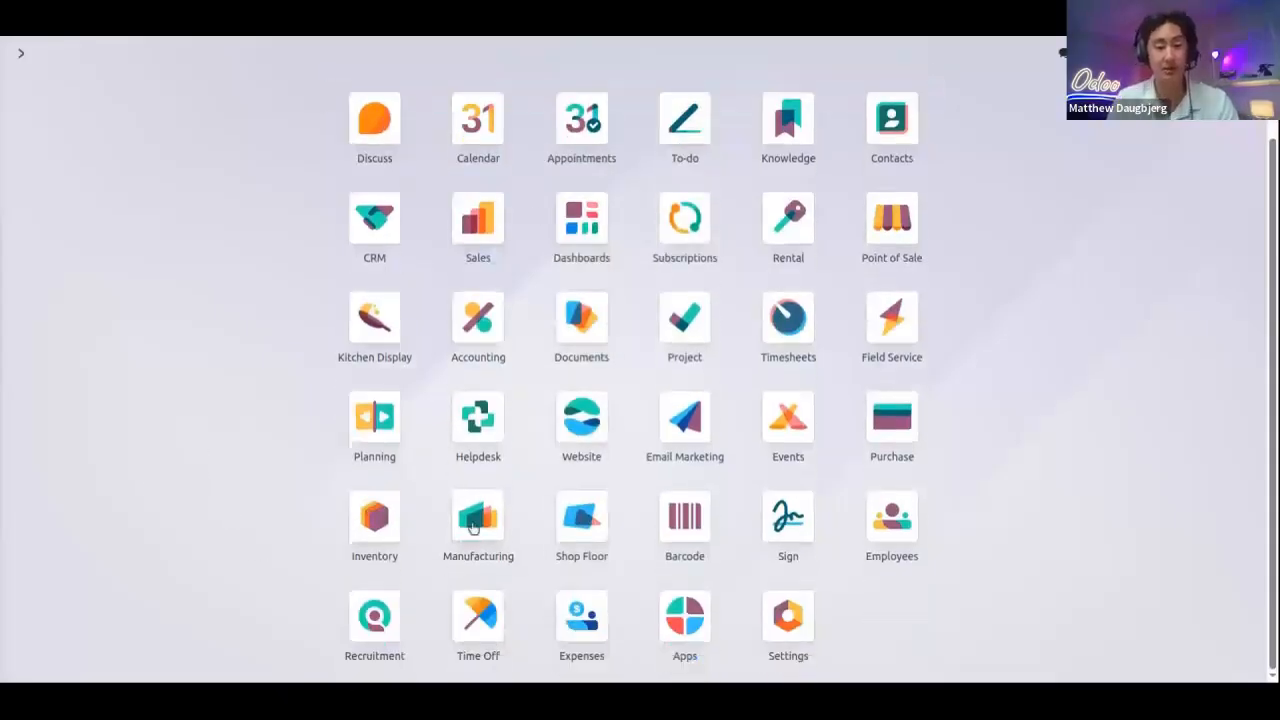
Step: Find the Manufacturing app by searching for "manu" and open its Work Centers Overview
type("manu")
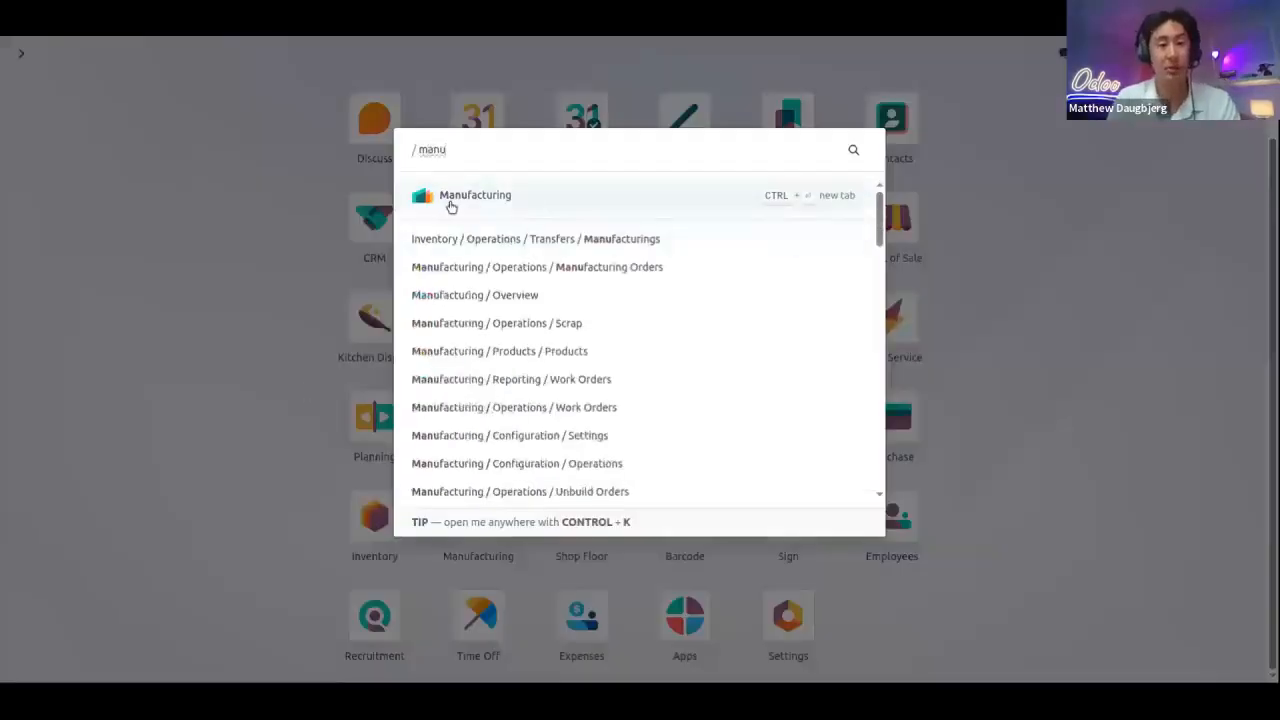
left_click(521, 200)
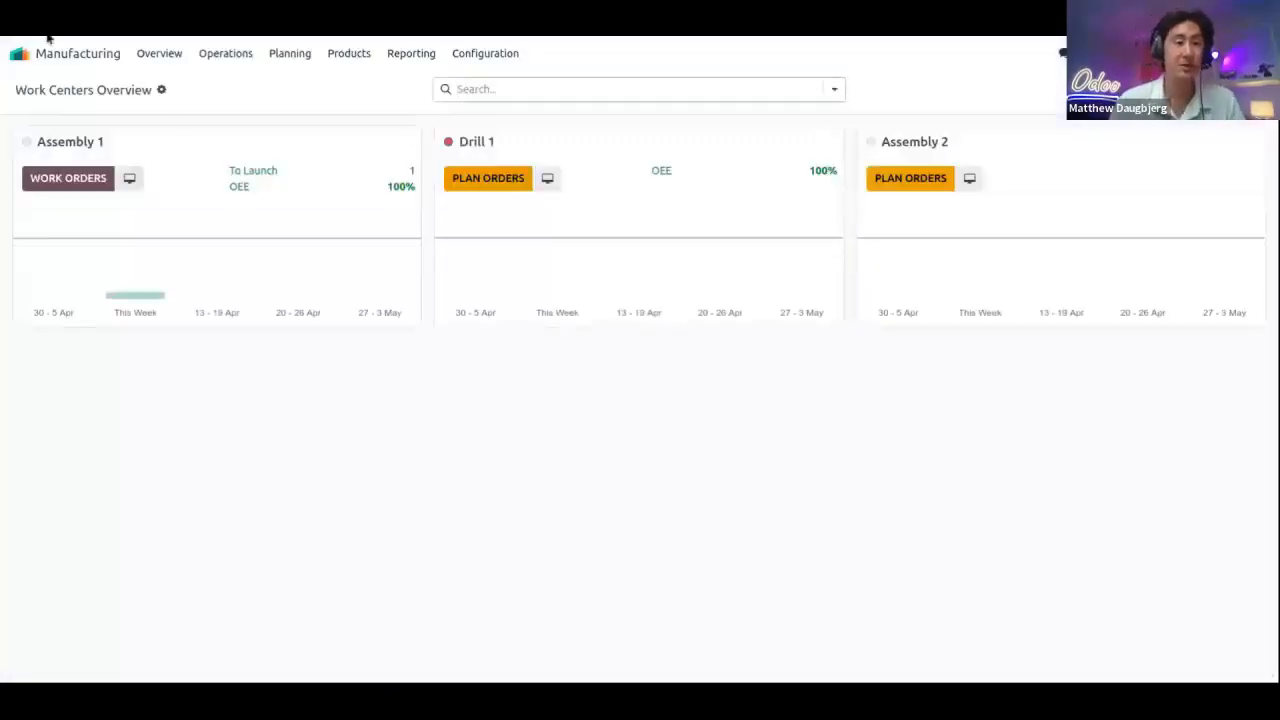
left_click(155, 53)
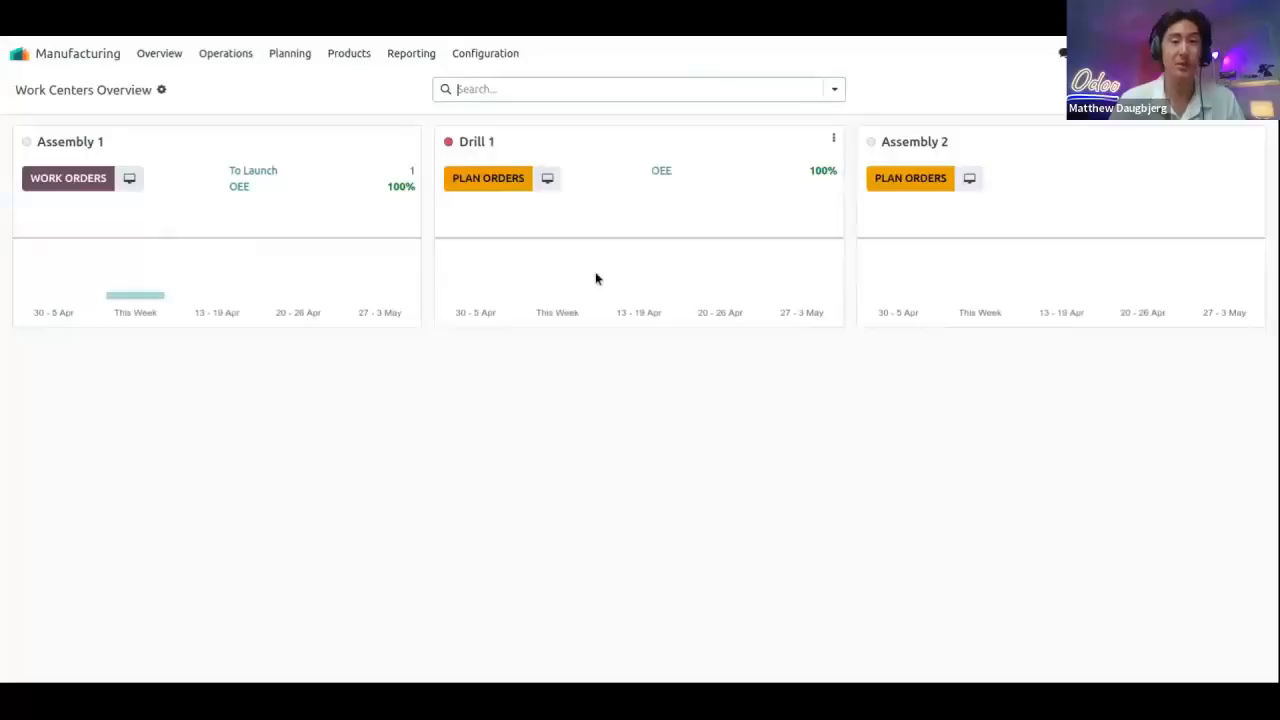
left_click(555, 38)
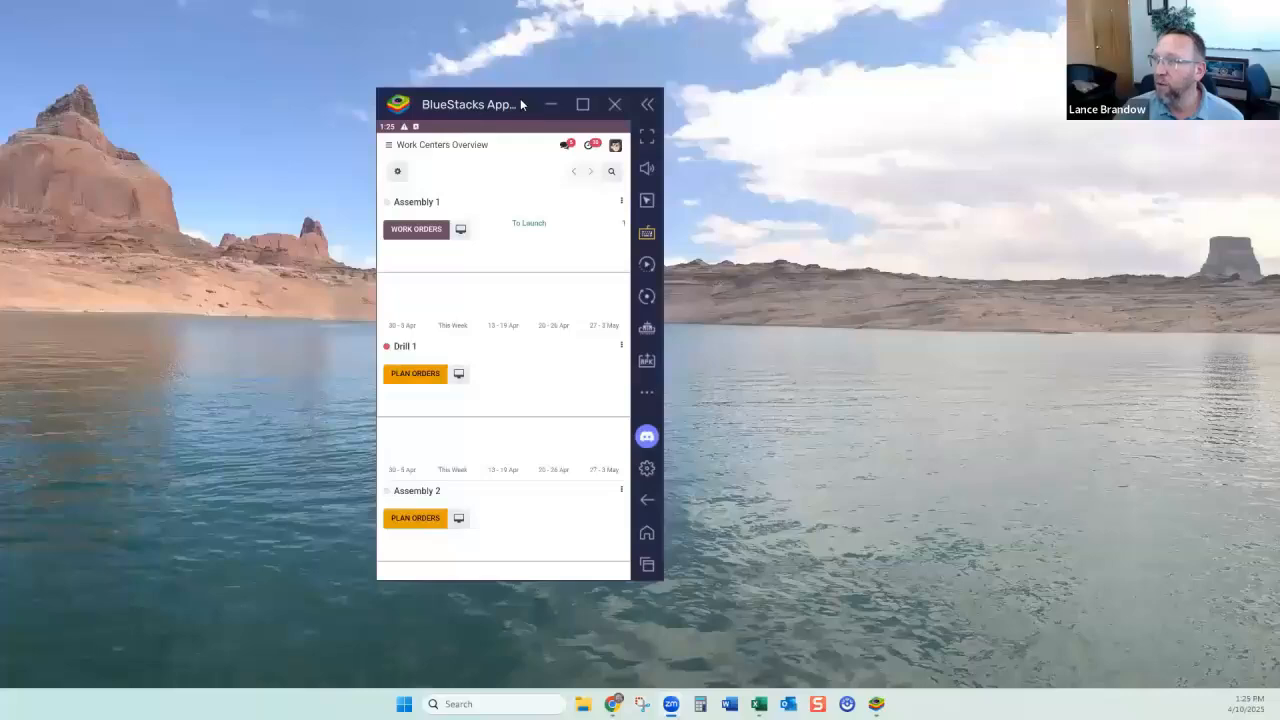
Step: Switch to the BlueStacks mobile view, look over the Work Centers Overview and open the operations Work Orders list
left_click(390, 146)
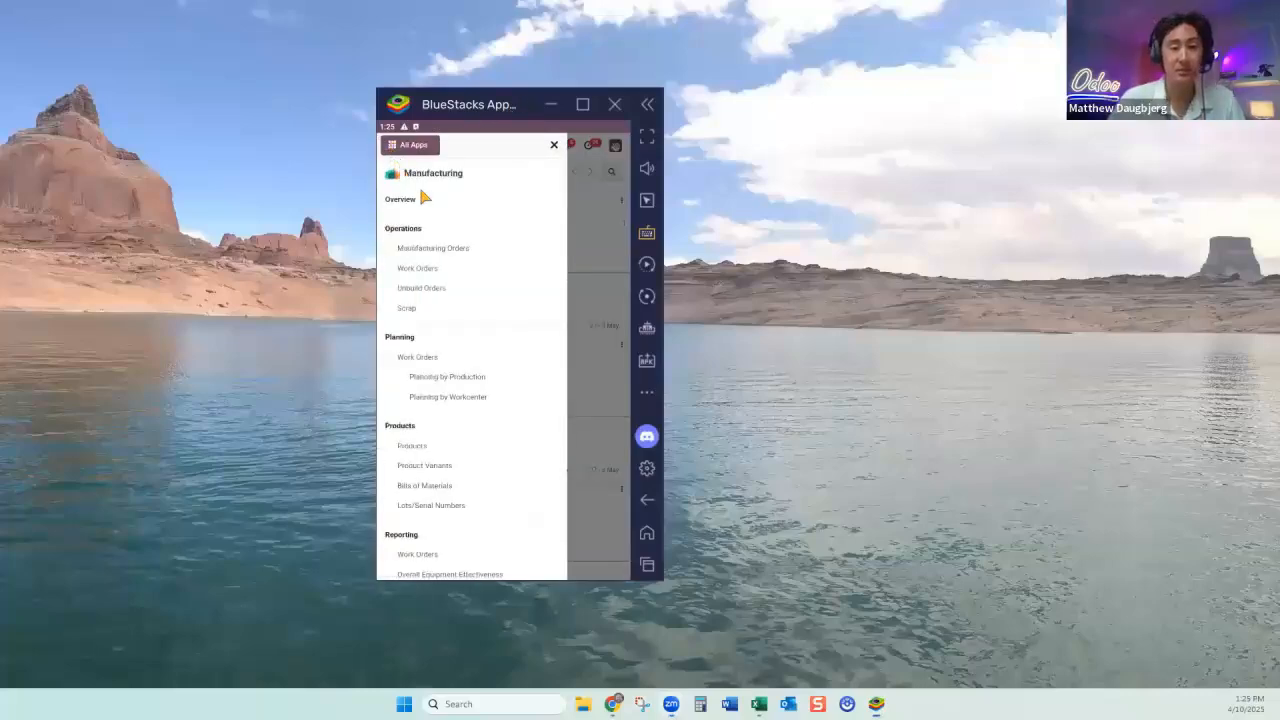
left_click(580, 250)
scroll(510, 262, "down", 1)
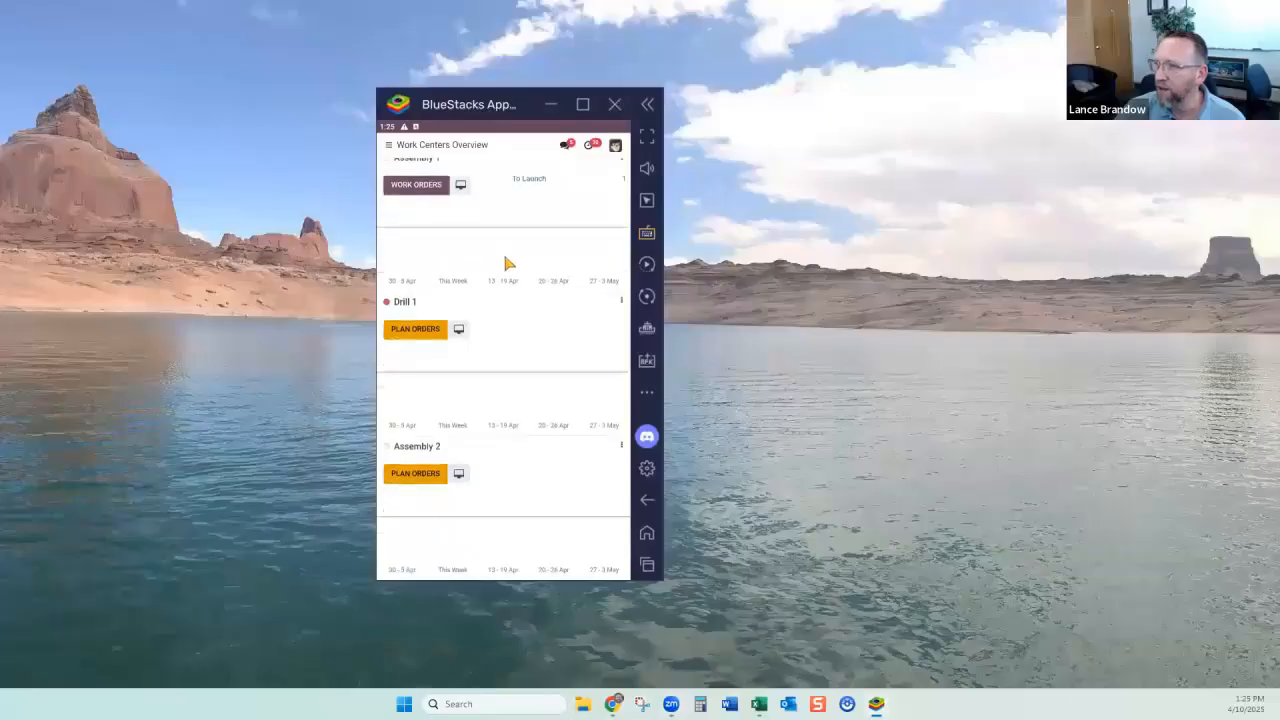
scroll(480, 302, "up", 1)
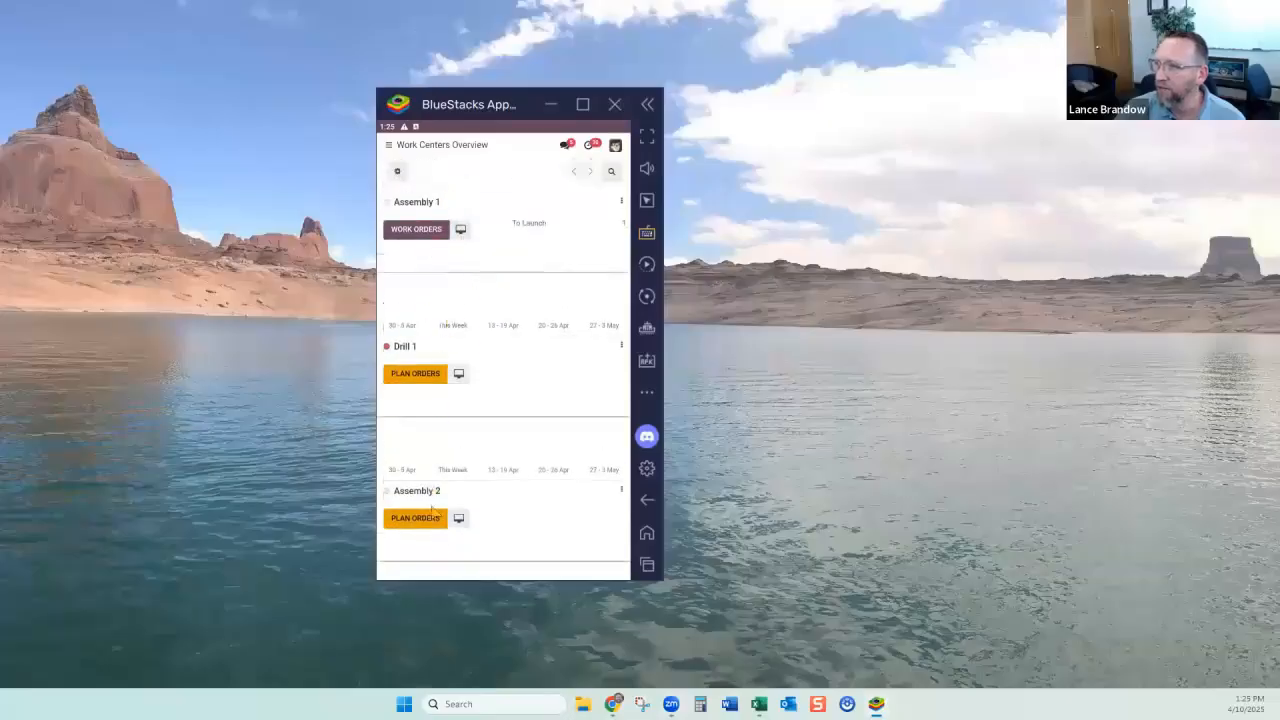
left_click(389, 146)
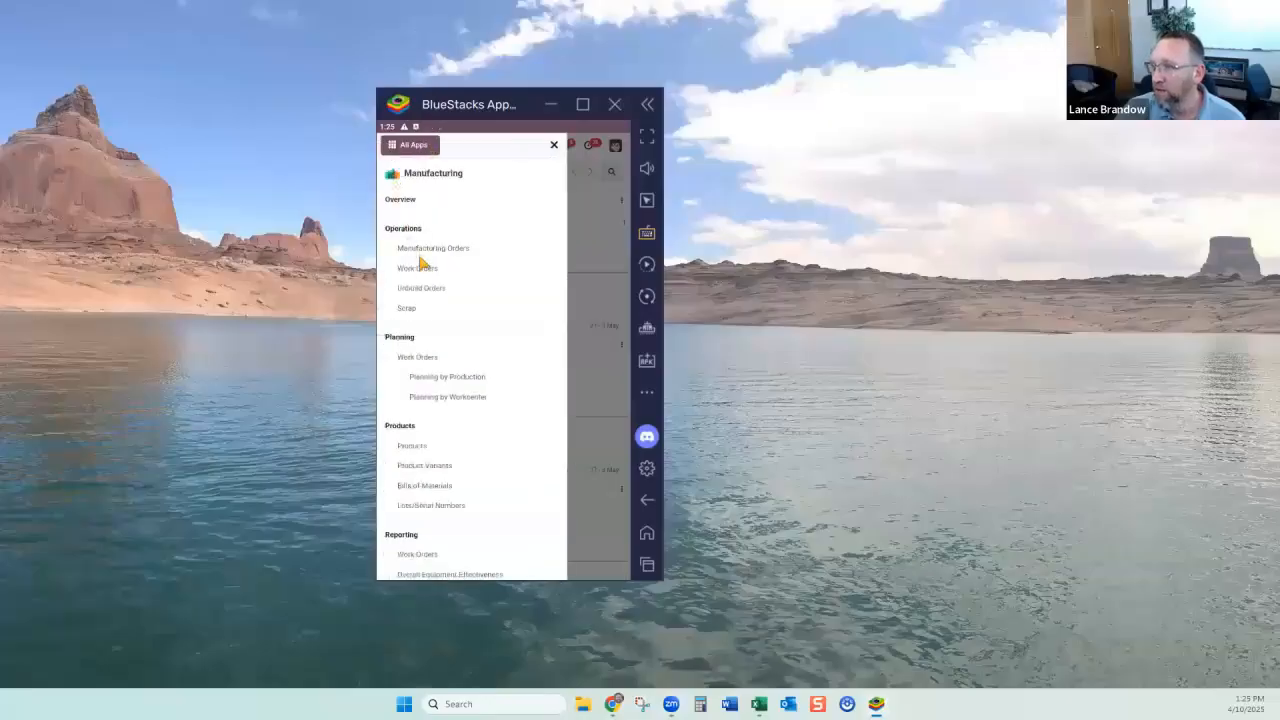
left_click(466, 270)
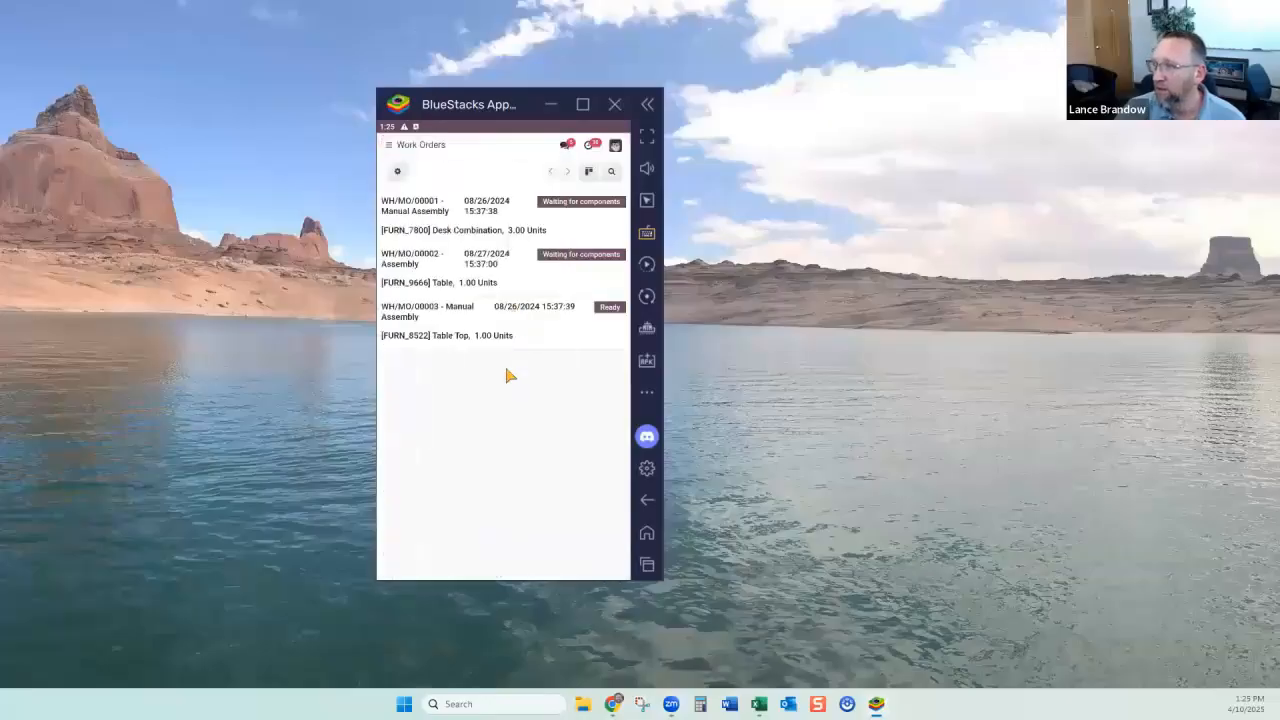
Step: Open the Manufacturing Orders list in the mobile view and look through the Manufacturing app's available sections
left_click(390, 146)
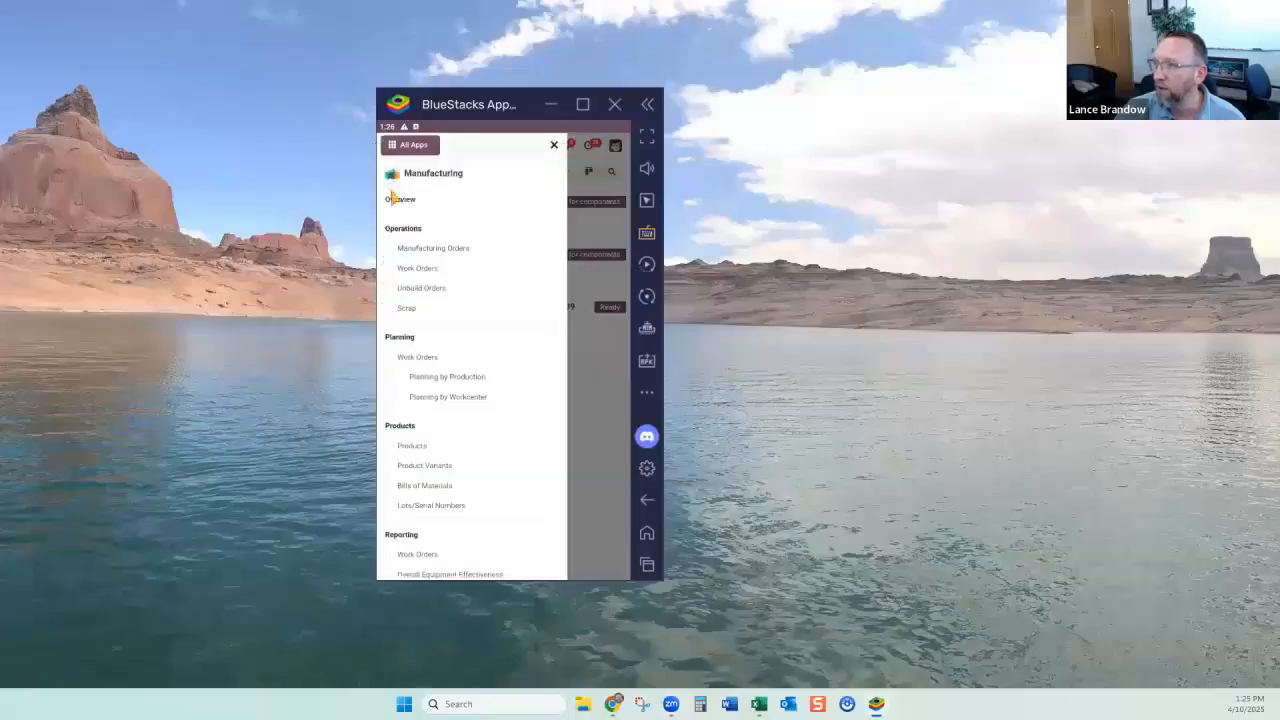
left_click(430, 248)
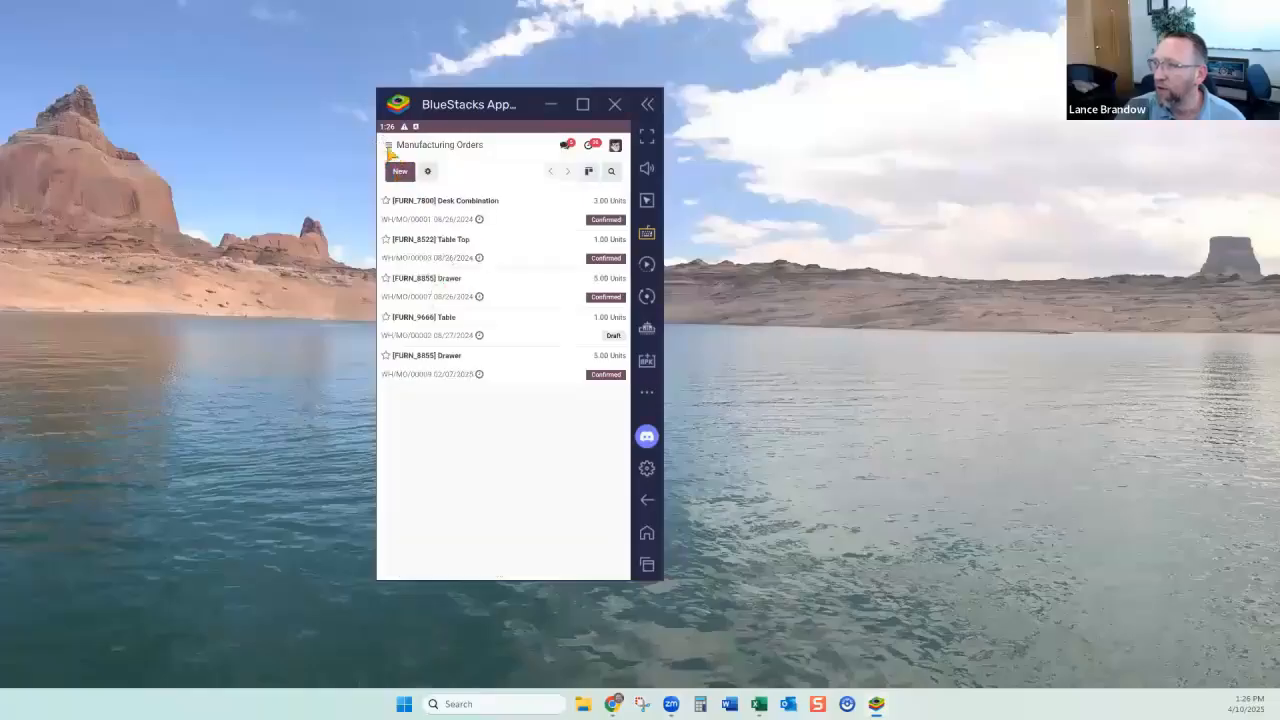
left_click(388, 146)
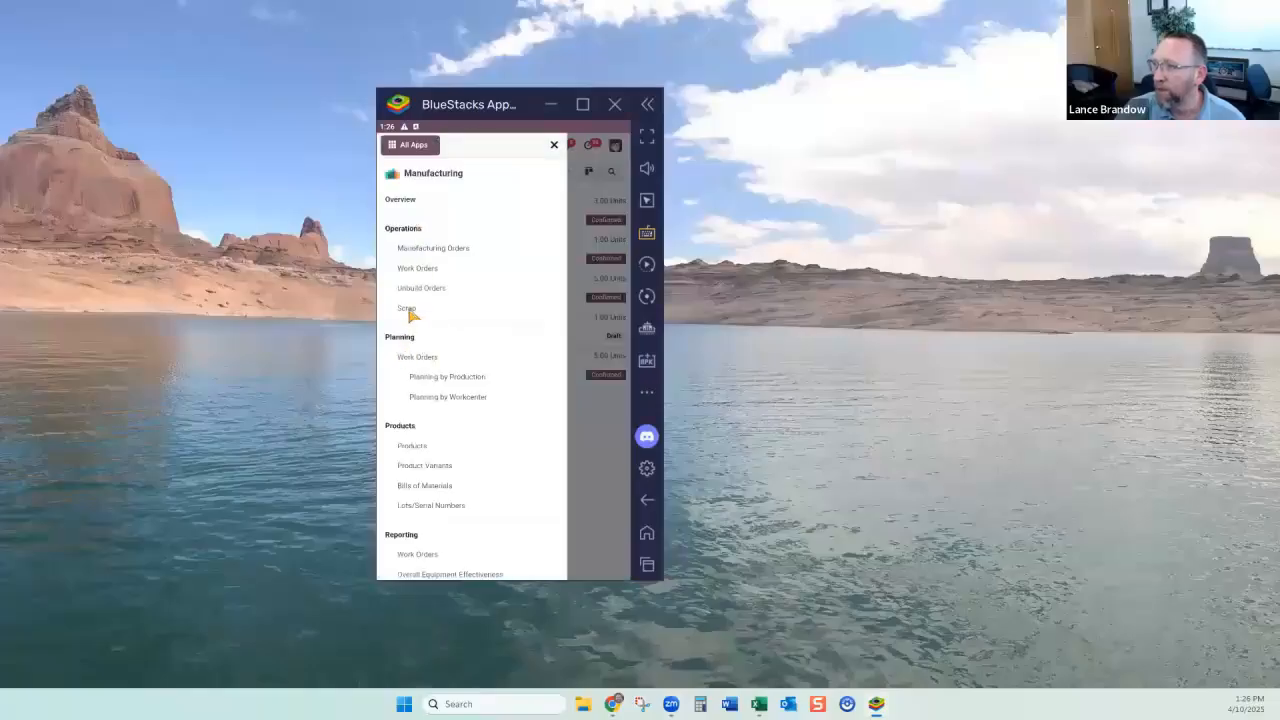
scroll(425, 538, "down", 1)
scroll(445, 505, "up", 2)
left_click(488, 248)
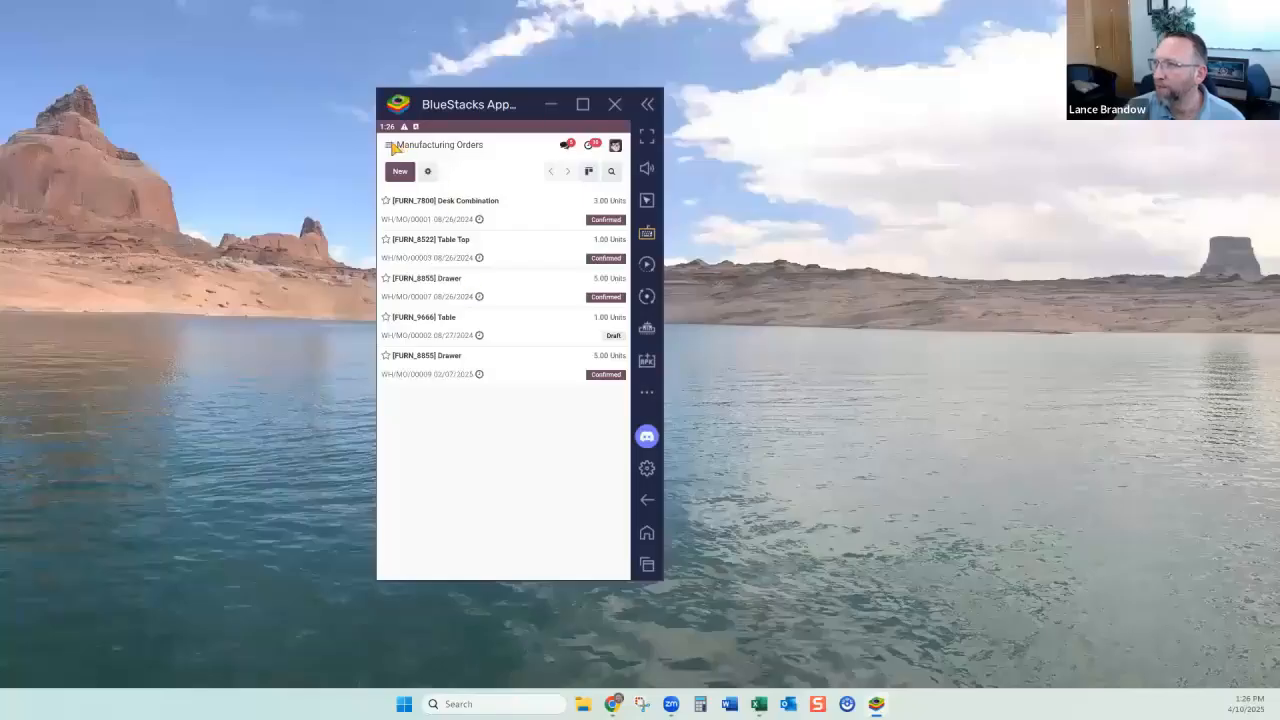
left_click(389, 145)
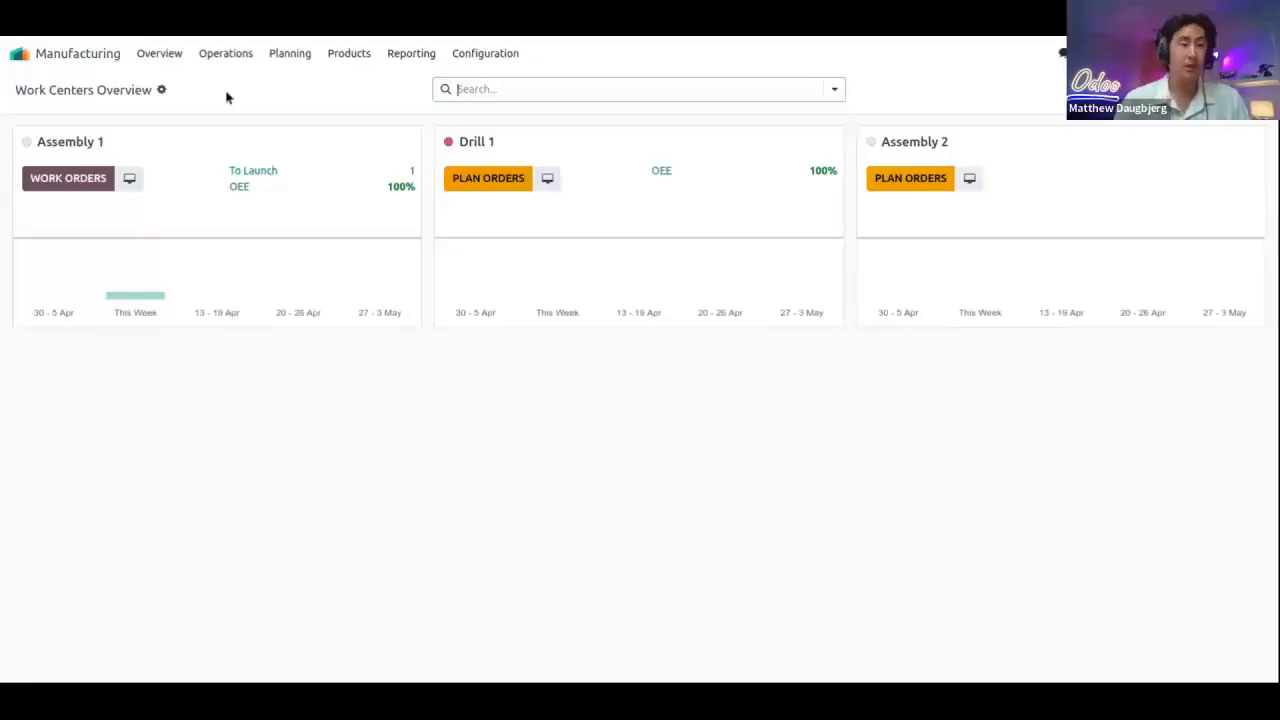
Step: Switch to the desktop Odoo session and open the Desk Combination order from the Manufacturing Orders list
left_click(213, 54)
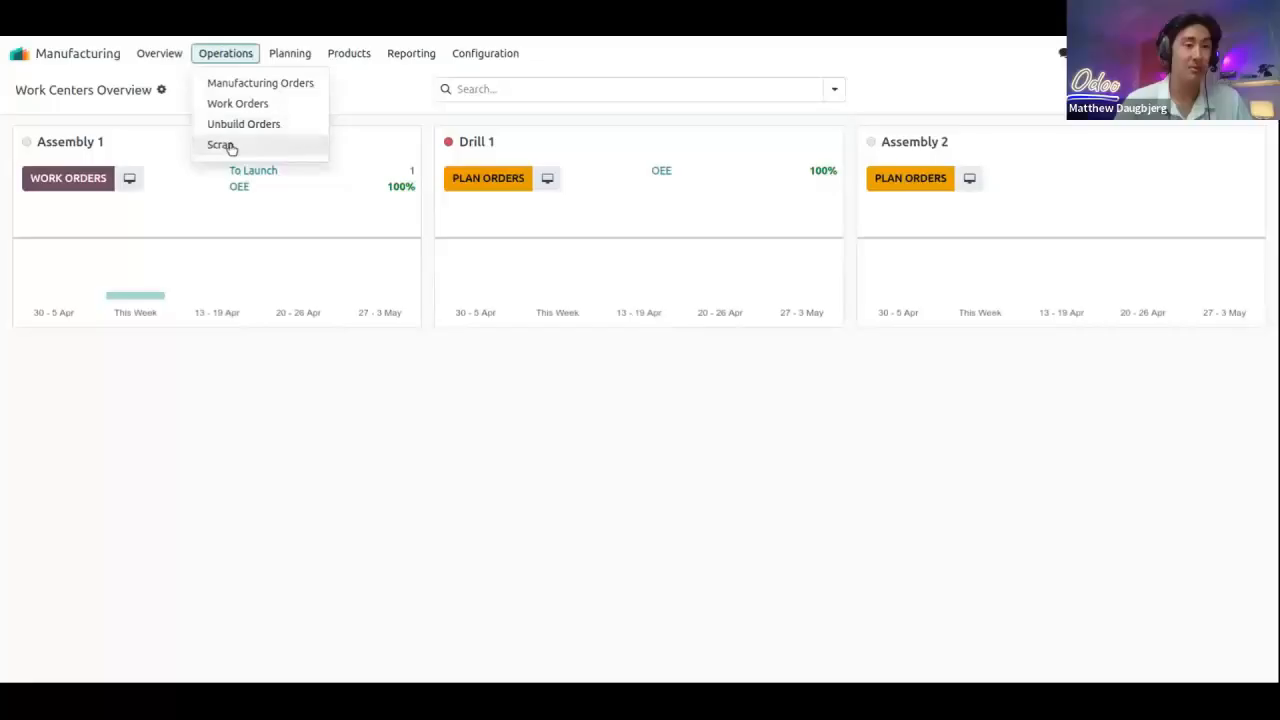
left_click(249, 85)
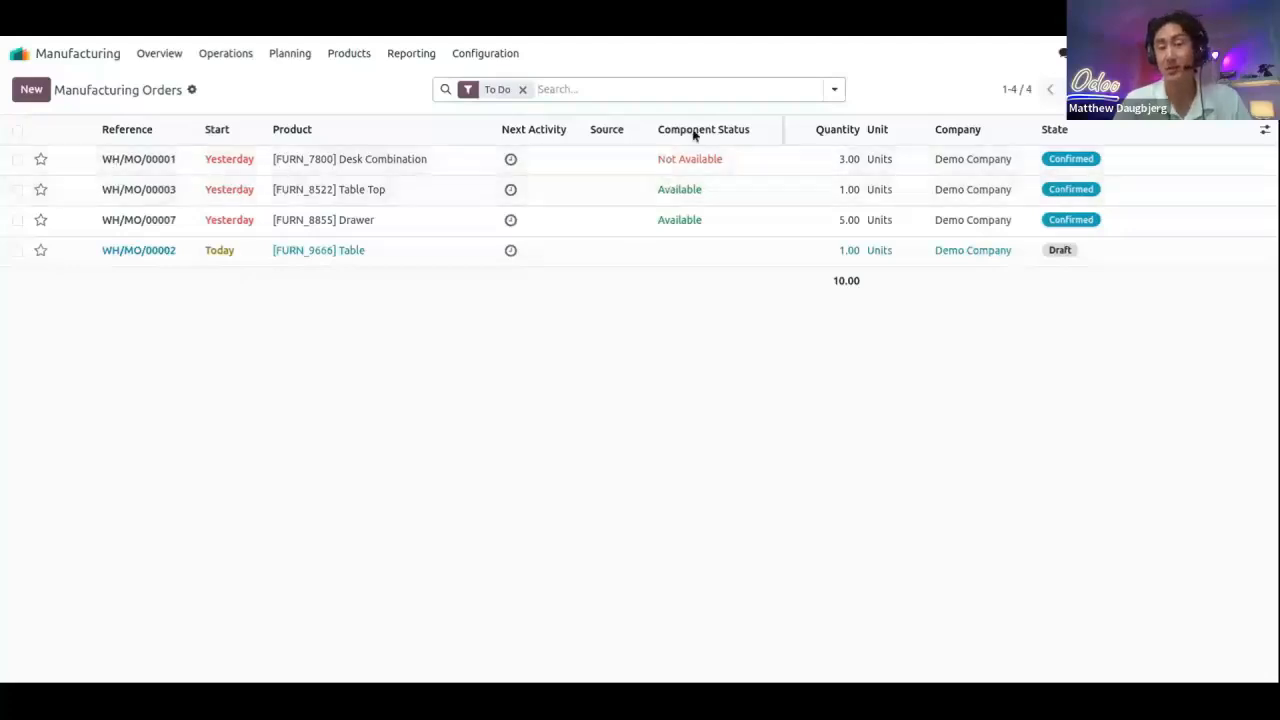
mouse_move(694, 134)
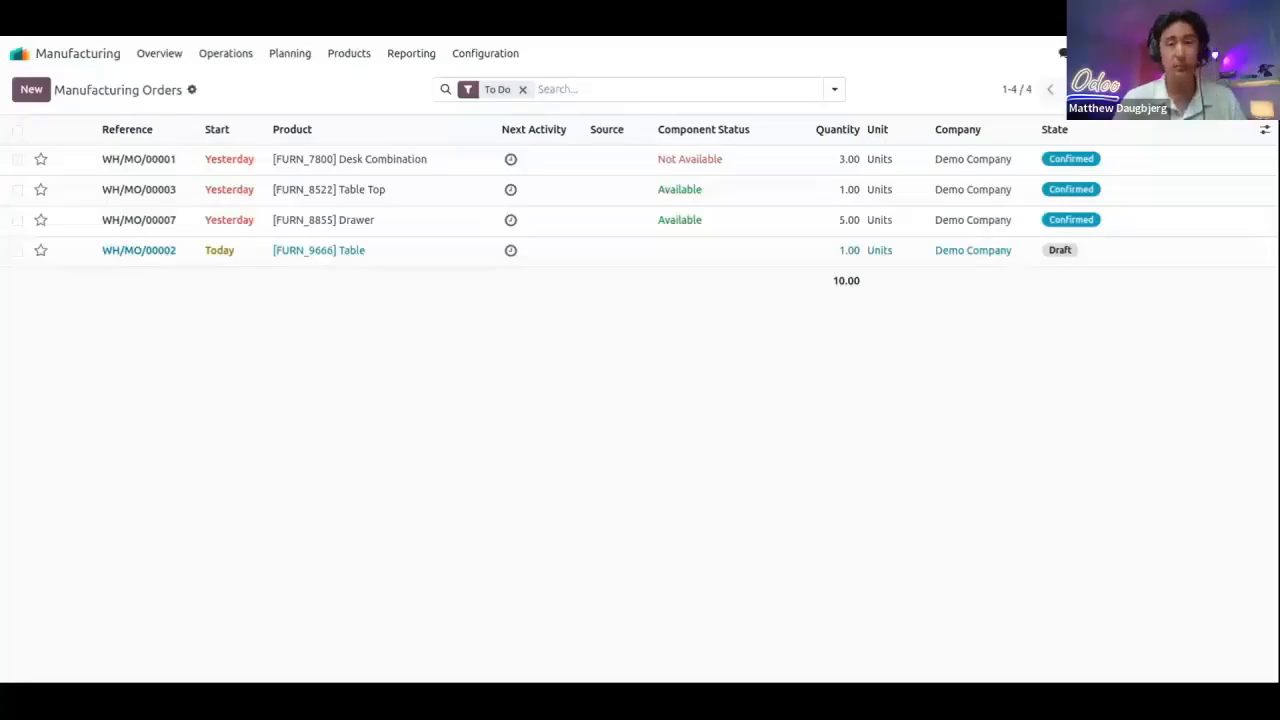
left_click(440, 166)
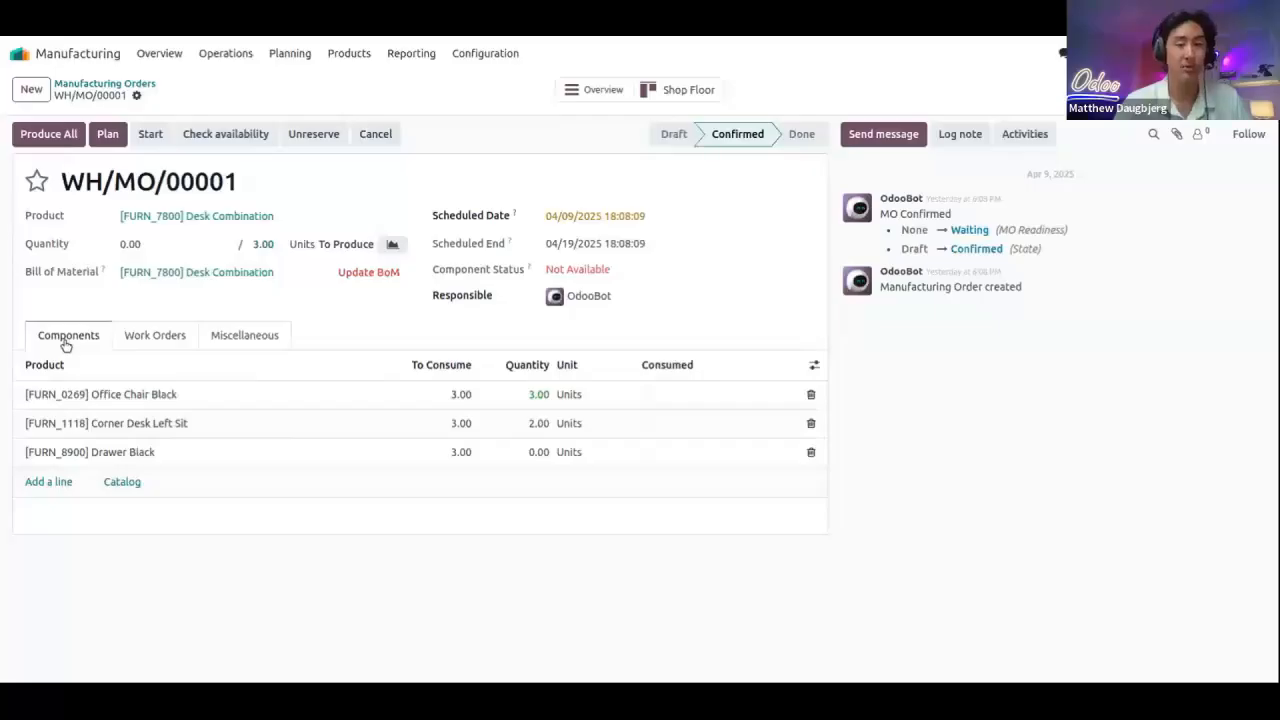
Step: Examine the Desk Combination order's work orders, miscellaneous details and components, widening the Work Center column to read it
left_click(155, 338)
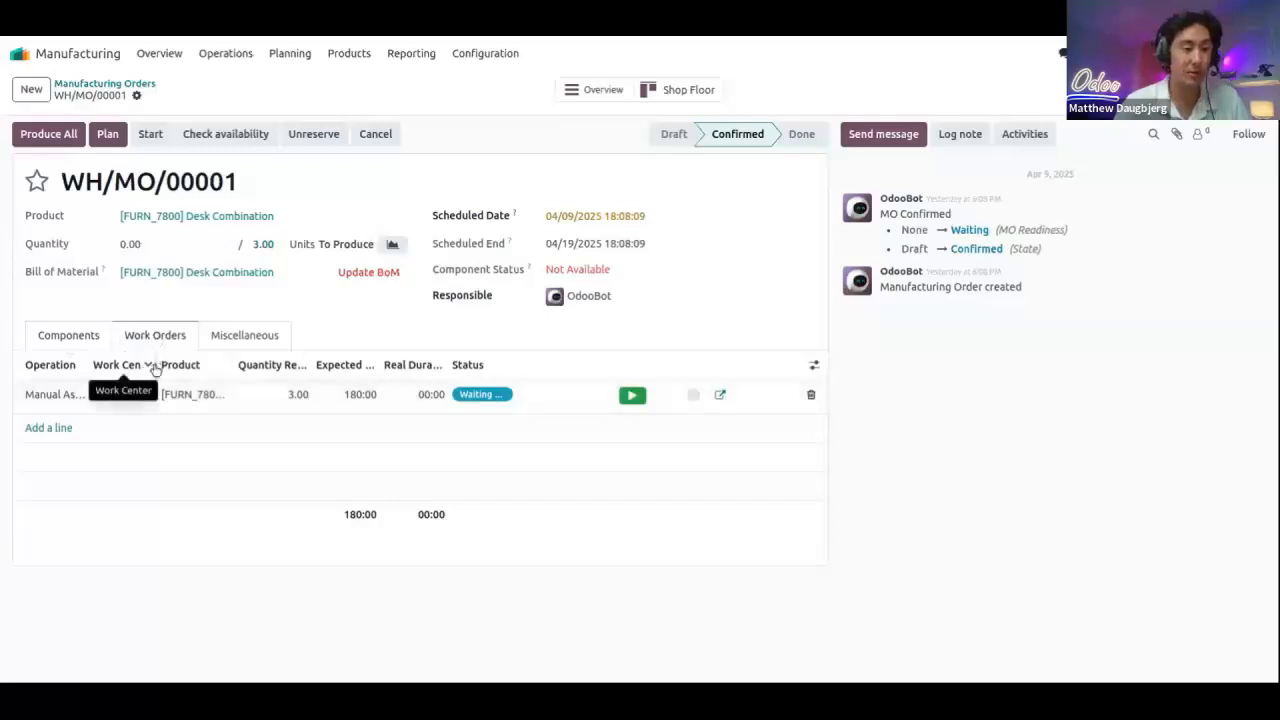
left_click_drag(150, 368, 200, 365)
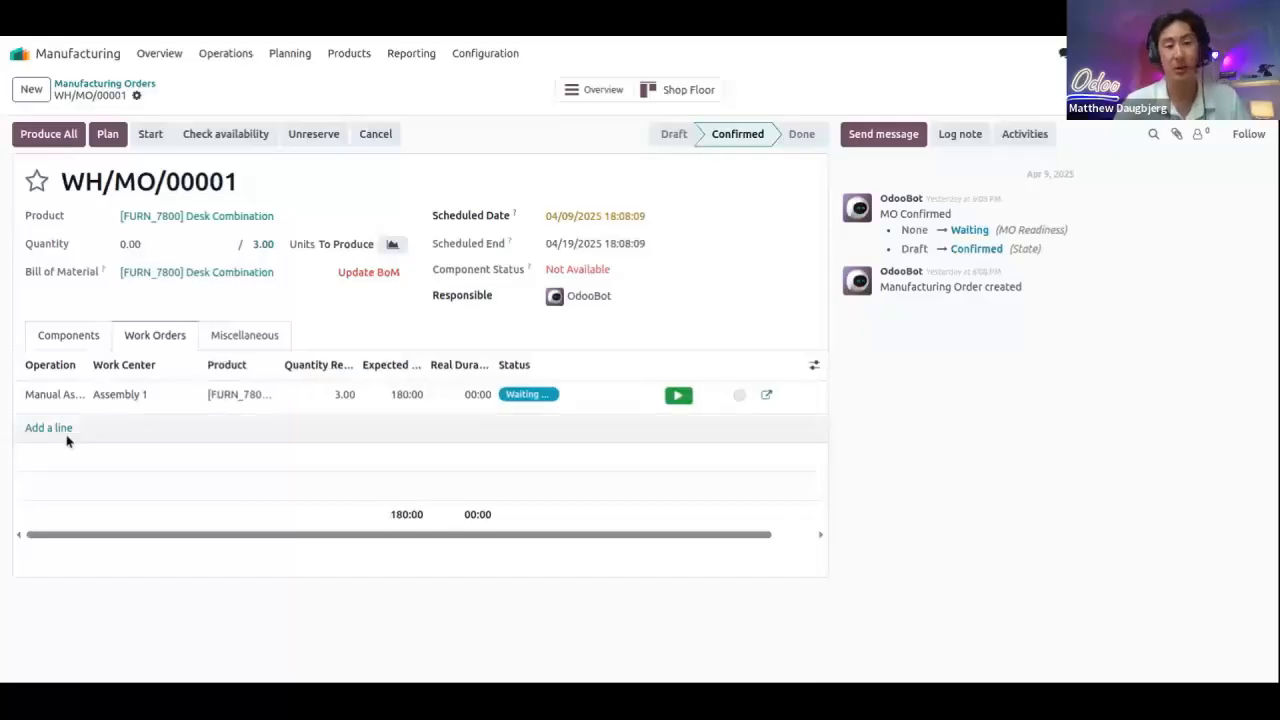
left_click(87, 338)
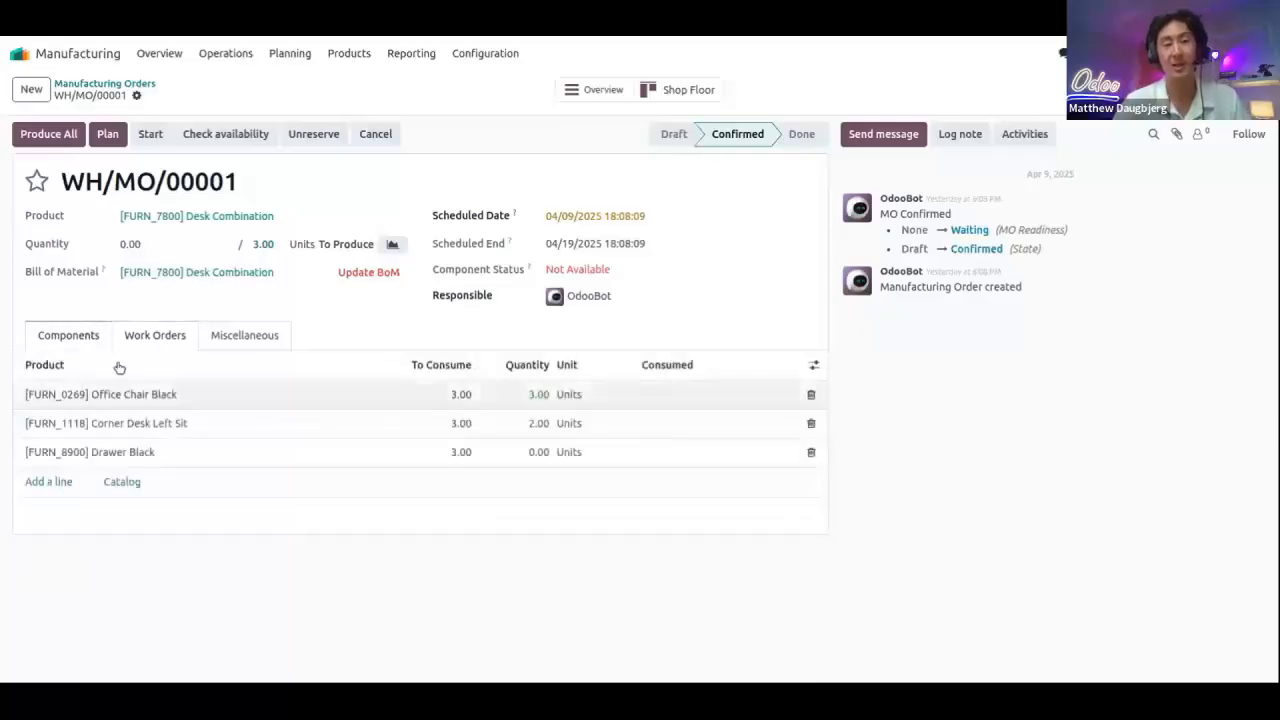
left_click(158, 337)
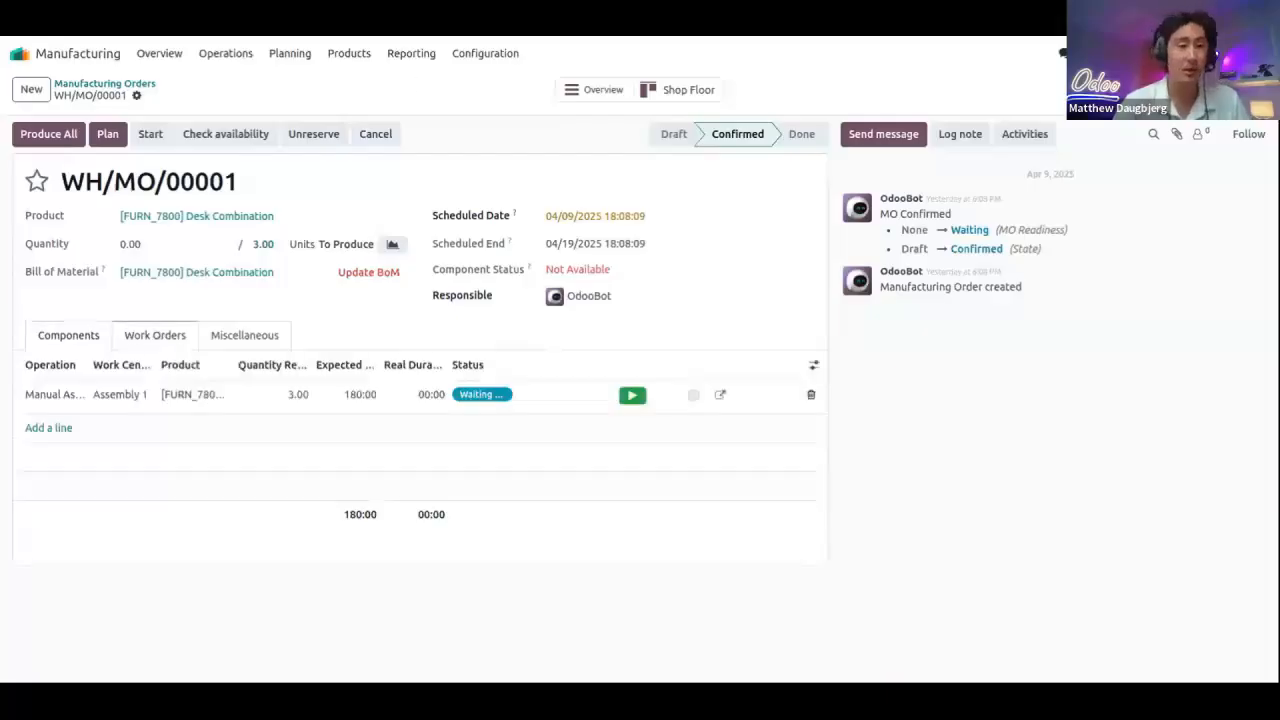
left_click(246, 340)
left_click(78, 336)
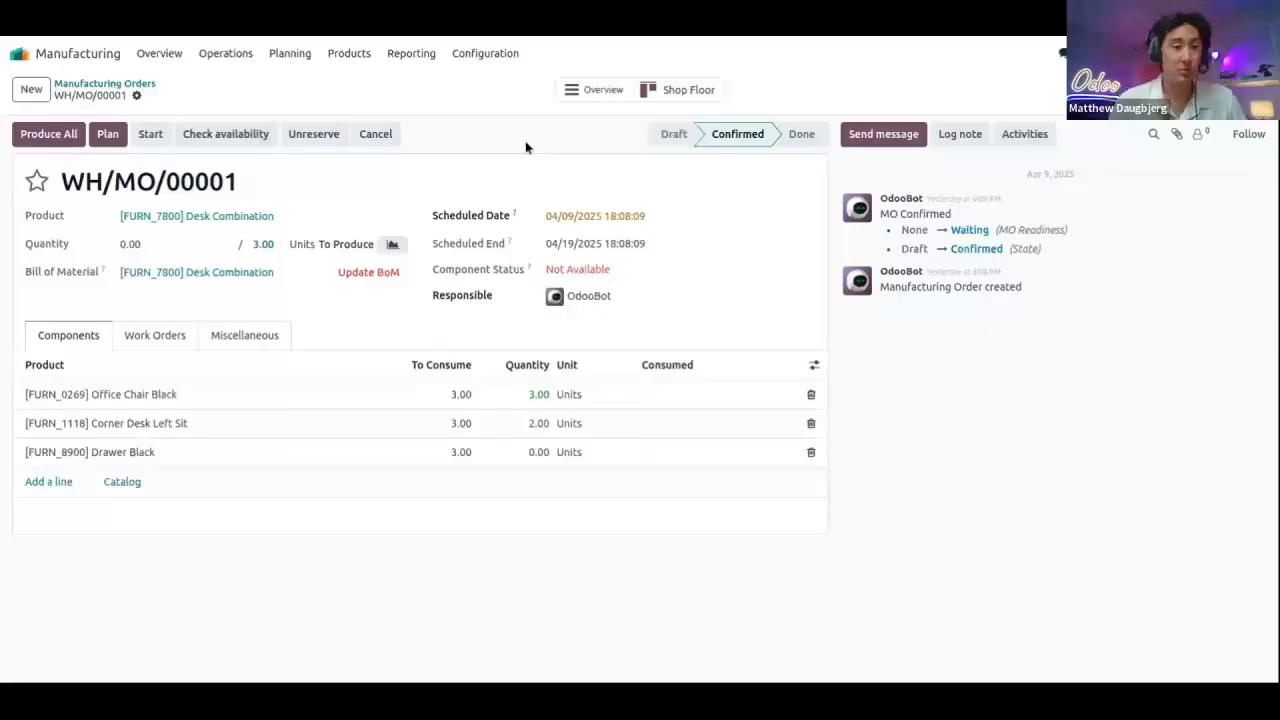
Step: Open the Desk Combination product's bill of materials and review its operations and components
left_click(197, 218)
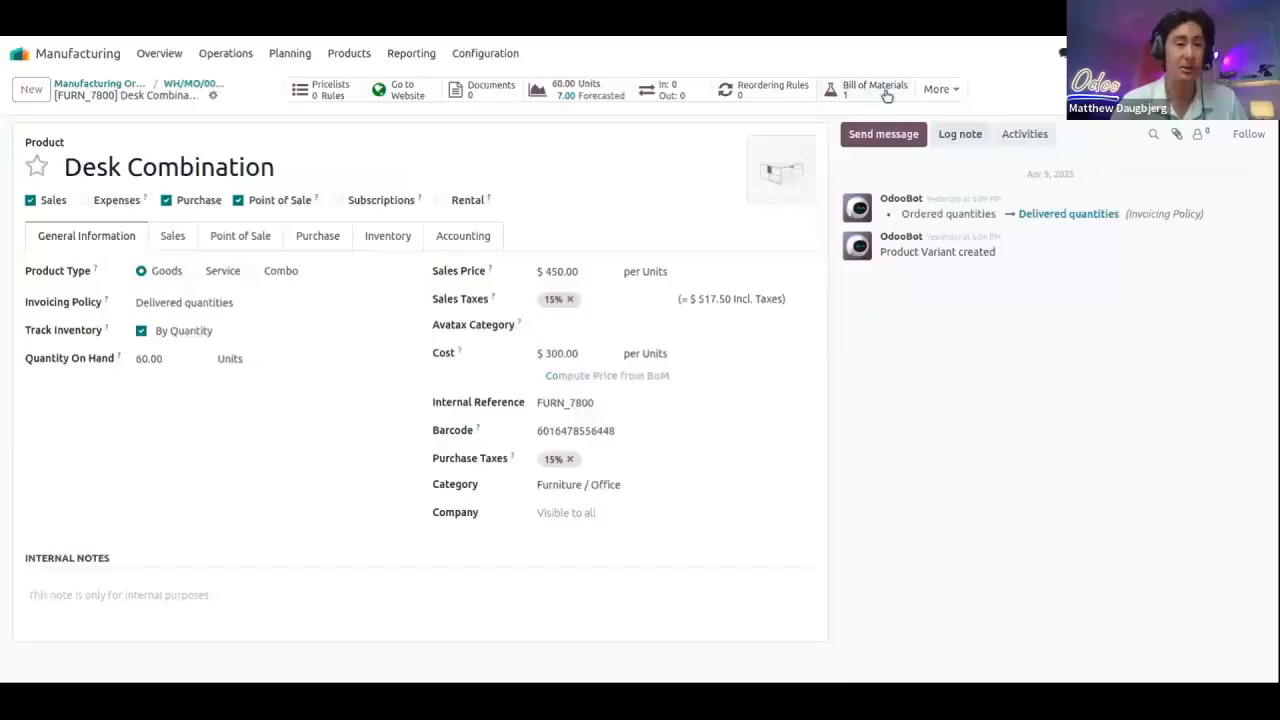
left_click(886, 93)
left_click(338, 171)
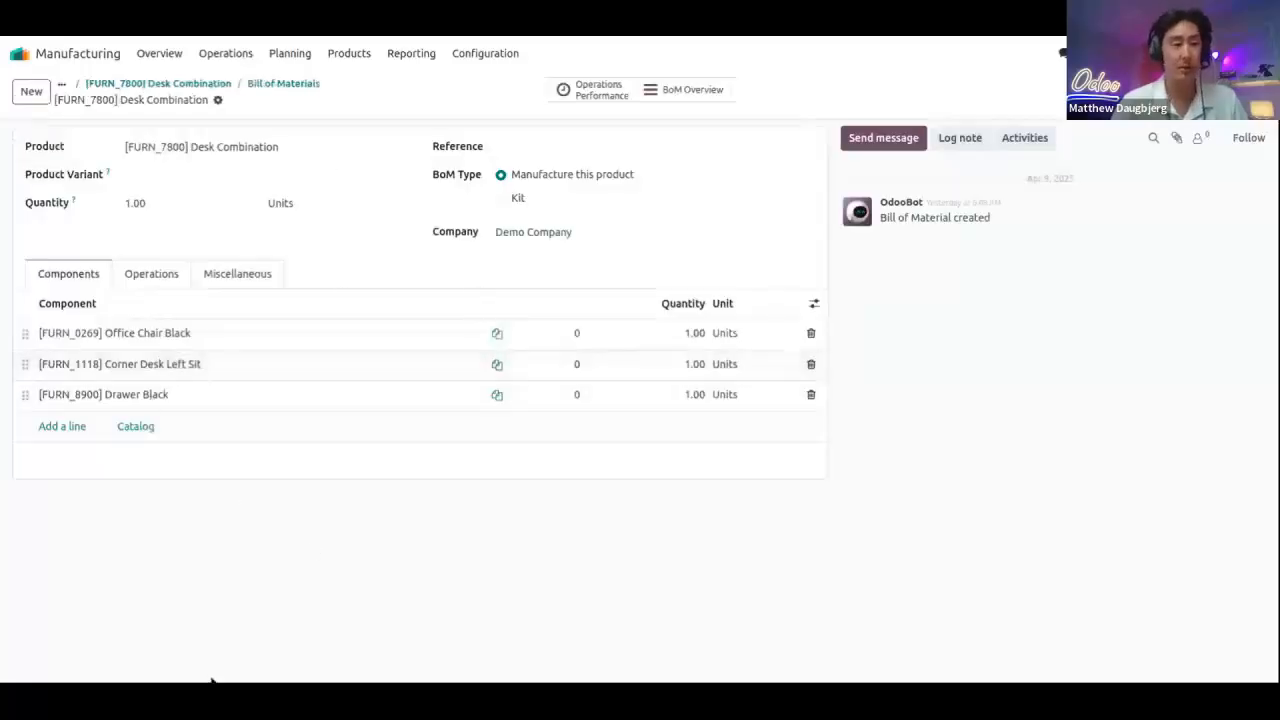
left_click(152, 274)
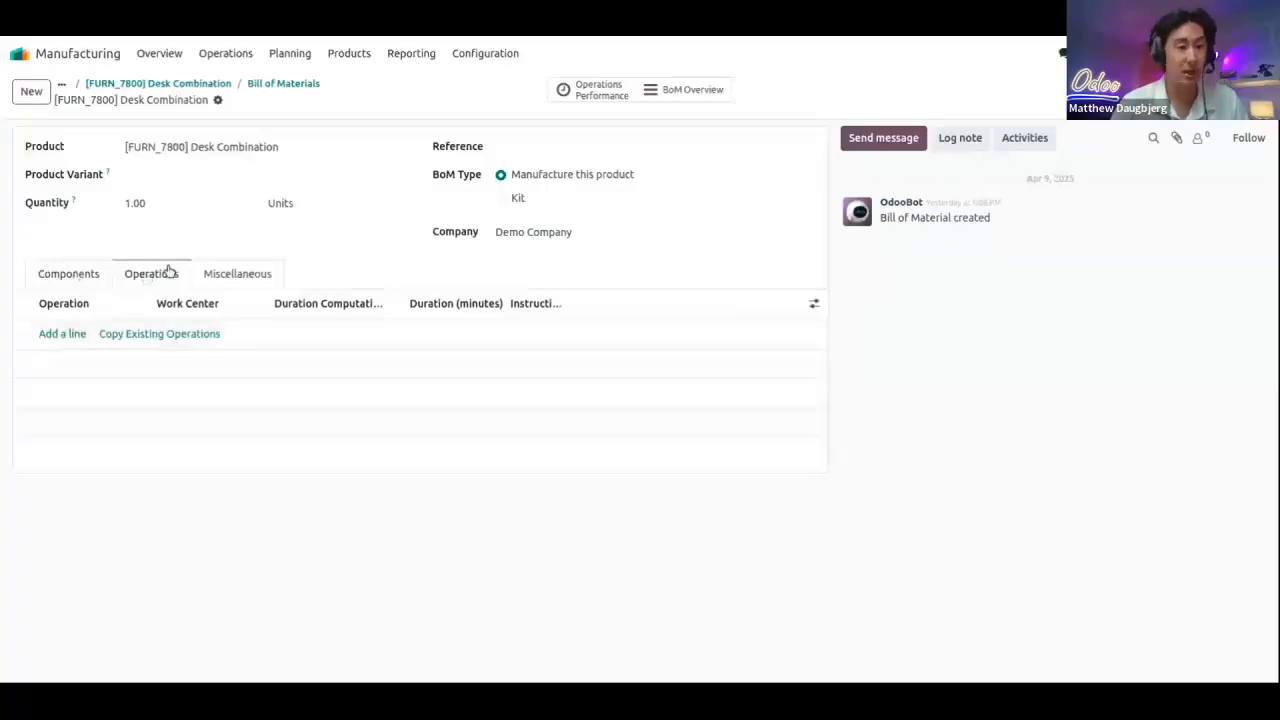
left_click(64, 276)
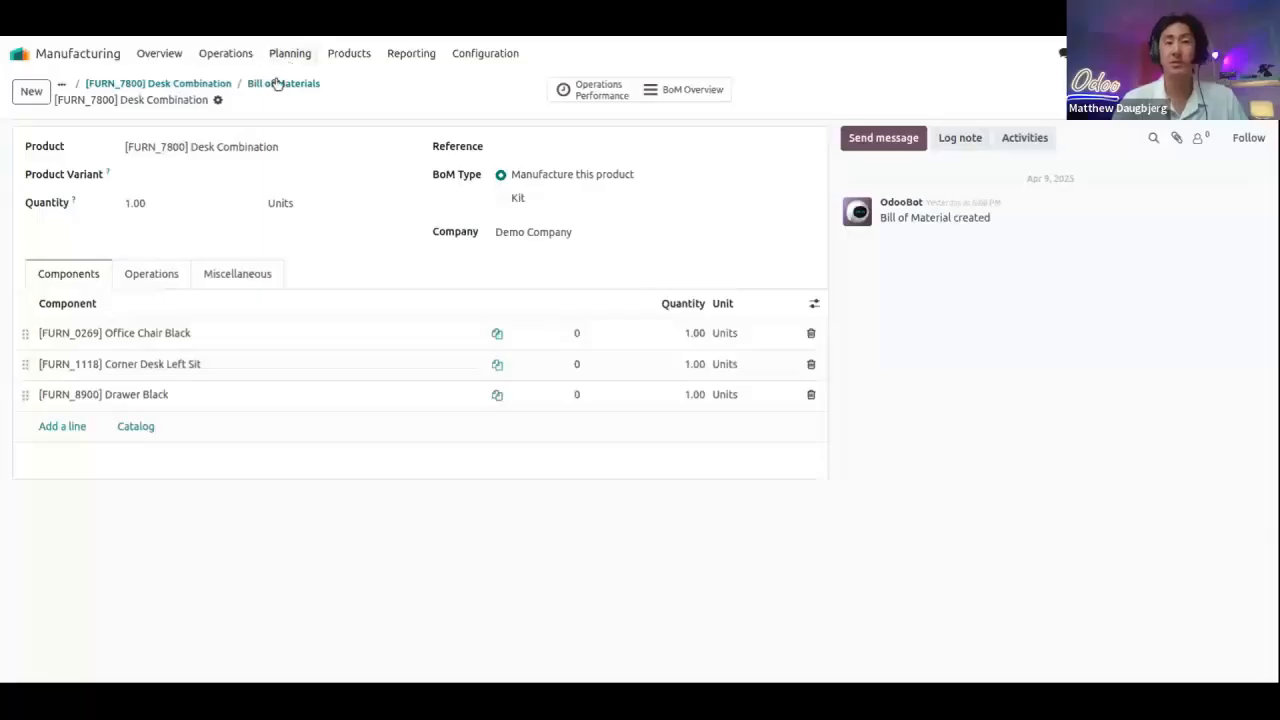
Step: Return to the Desk Combination product and examine its Forecasted Report, including the replenishment lines
left_click(185, 85)
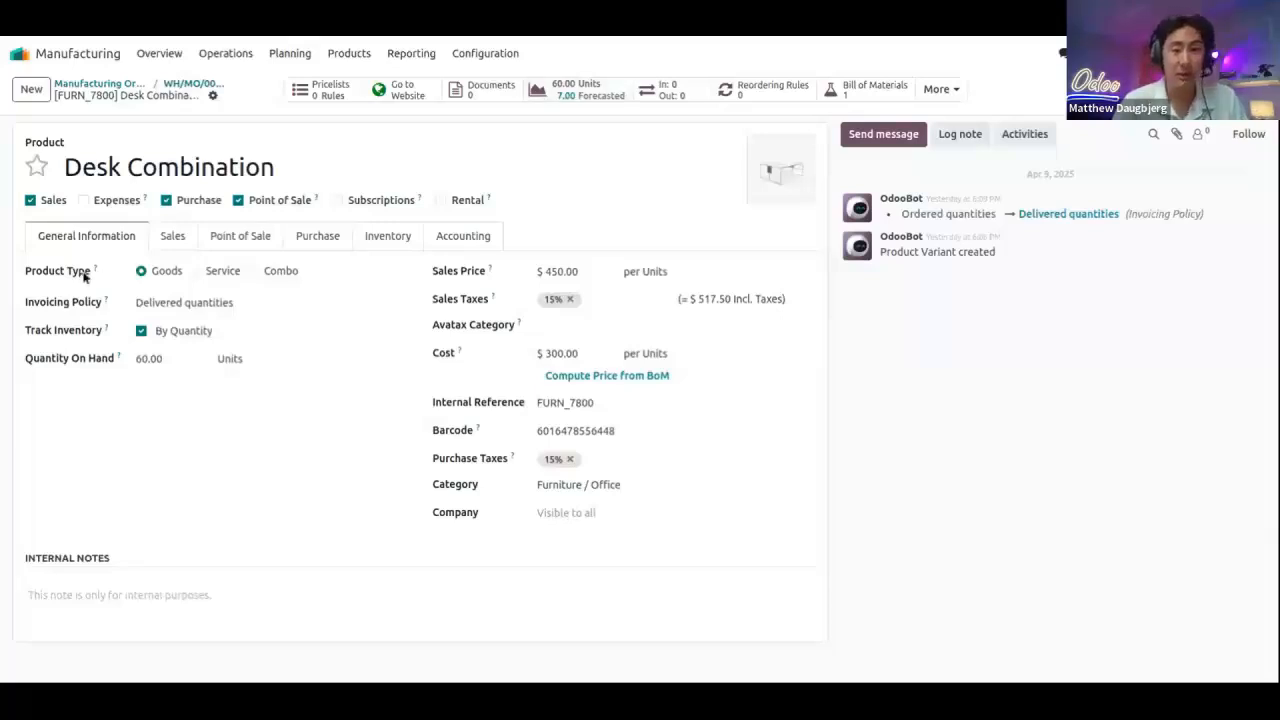
left_click(574, 93)
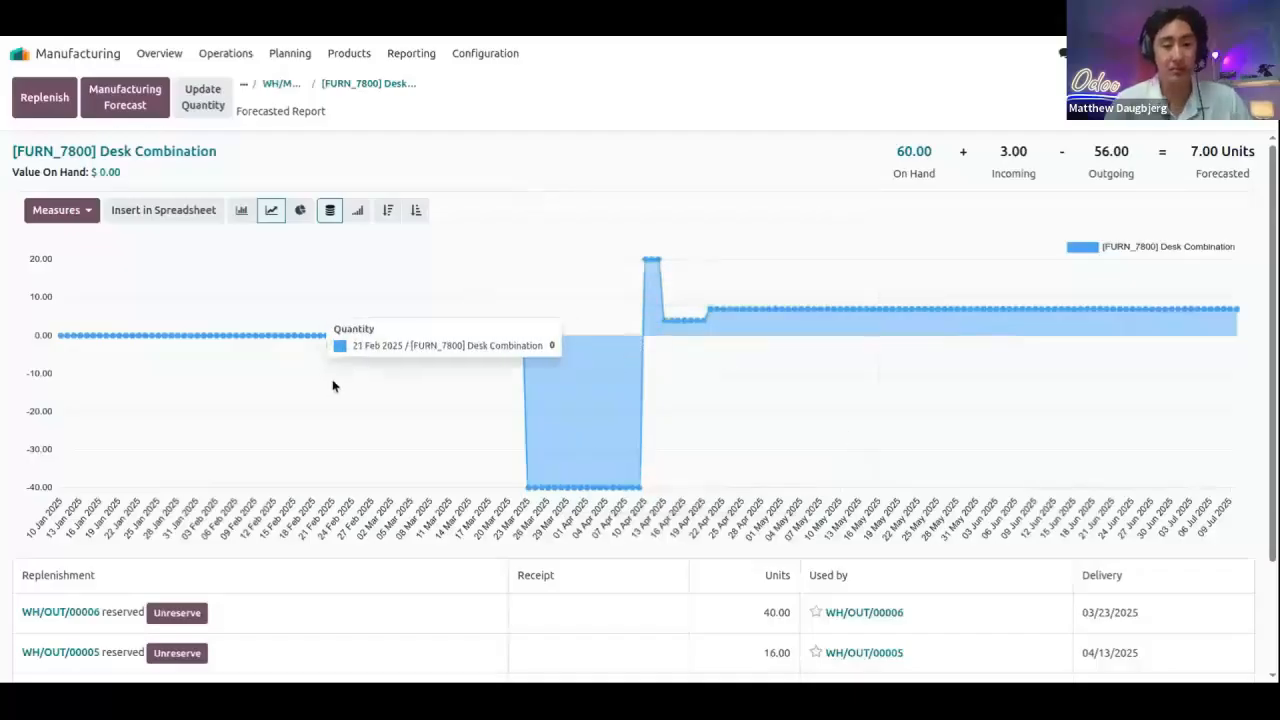
scroll(335, 382, "down", 1)
scroll(373, 362, "down", 1)
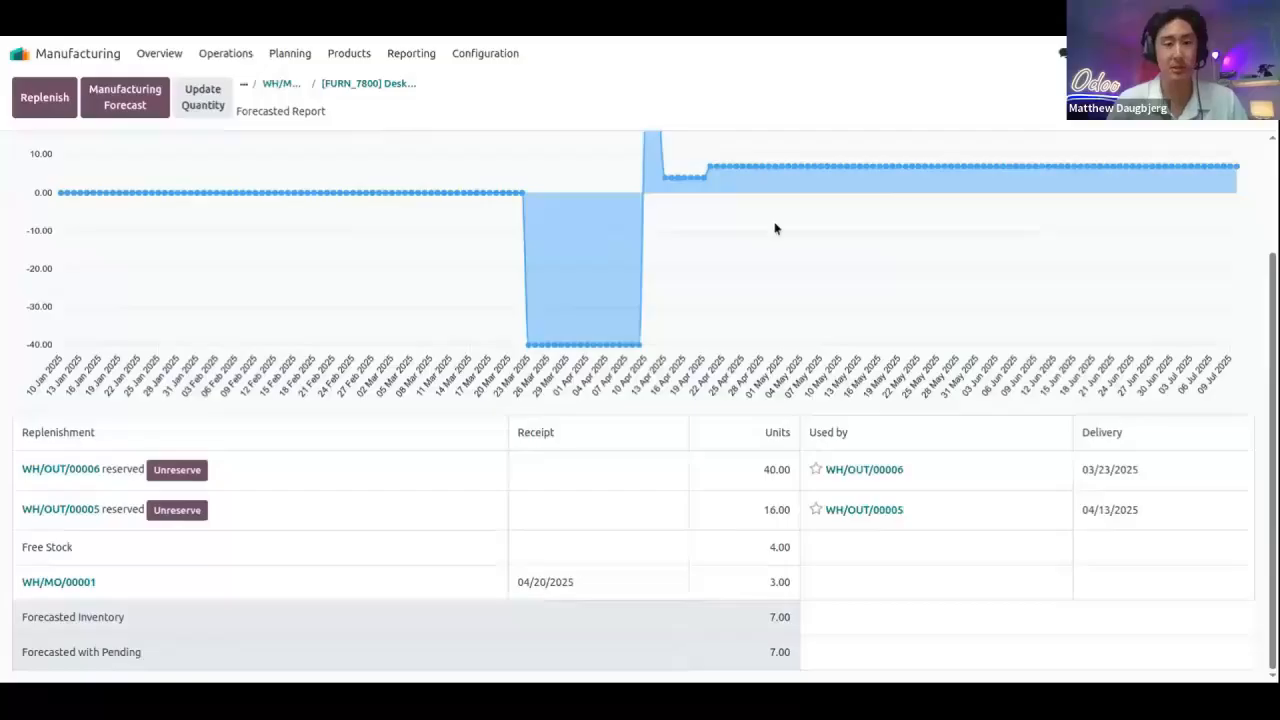
scroll(753, 303, "up", 3)
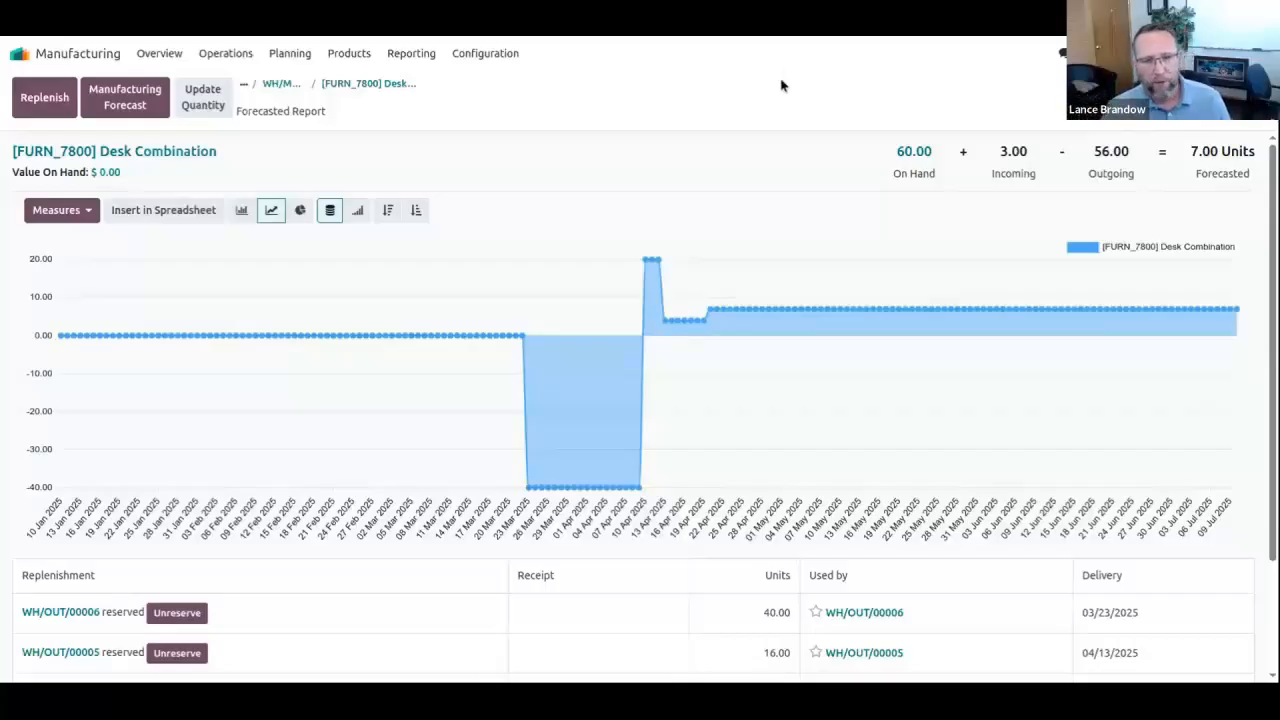
Step: Enable Master Production Schedule in the Manufacturing settings and save the change
left_click(145, 53)
left_click(485, 56)
left_click(479, 85)
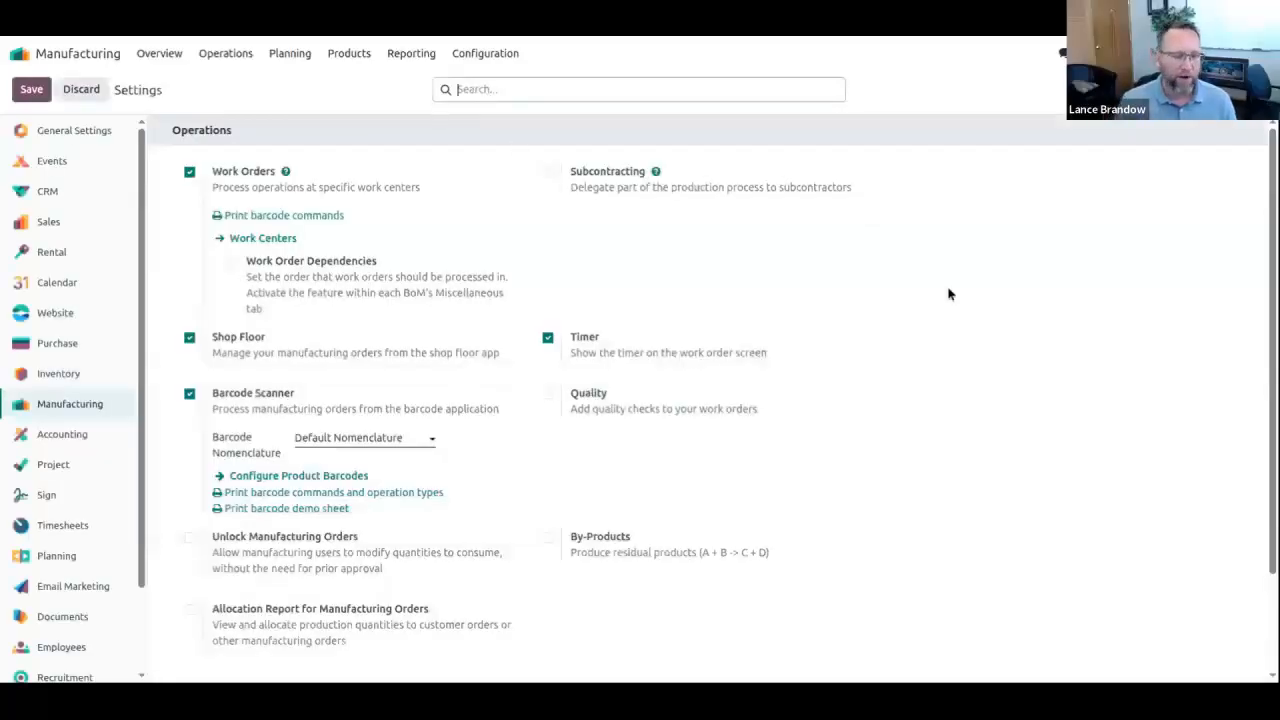
scroll(810, 248, "down", 2)
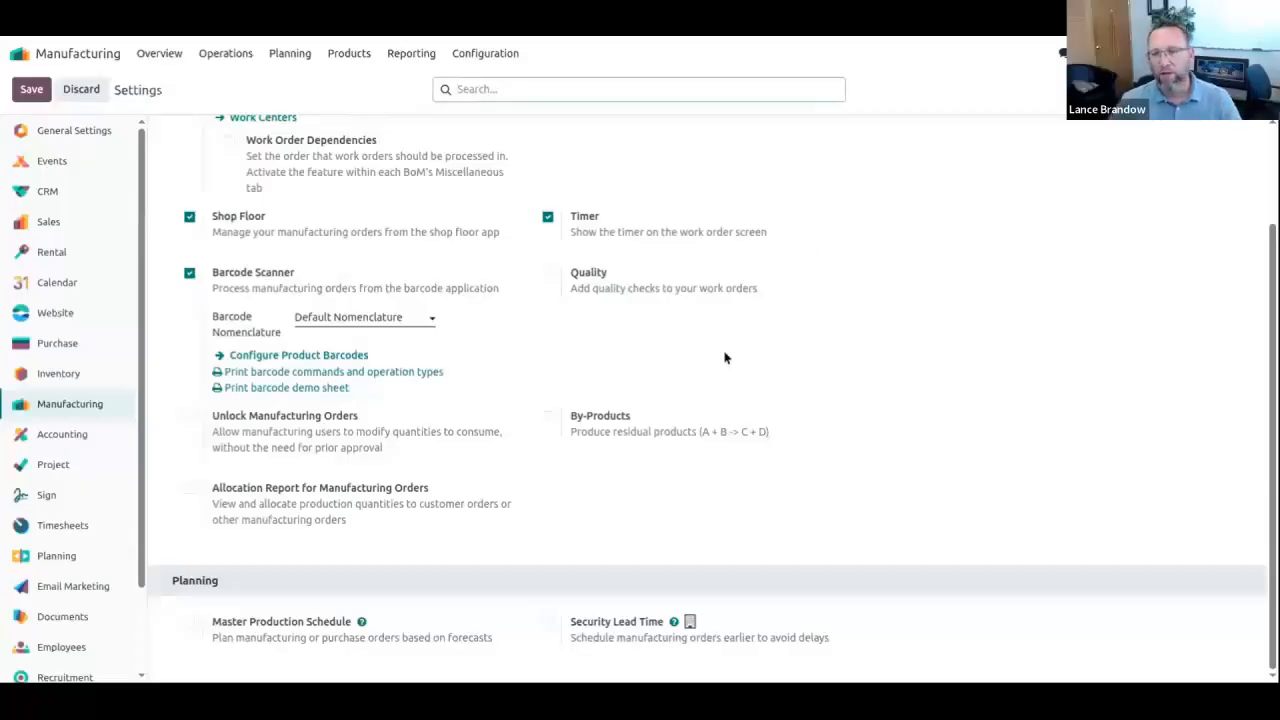
left_click(189, 621)
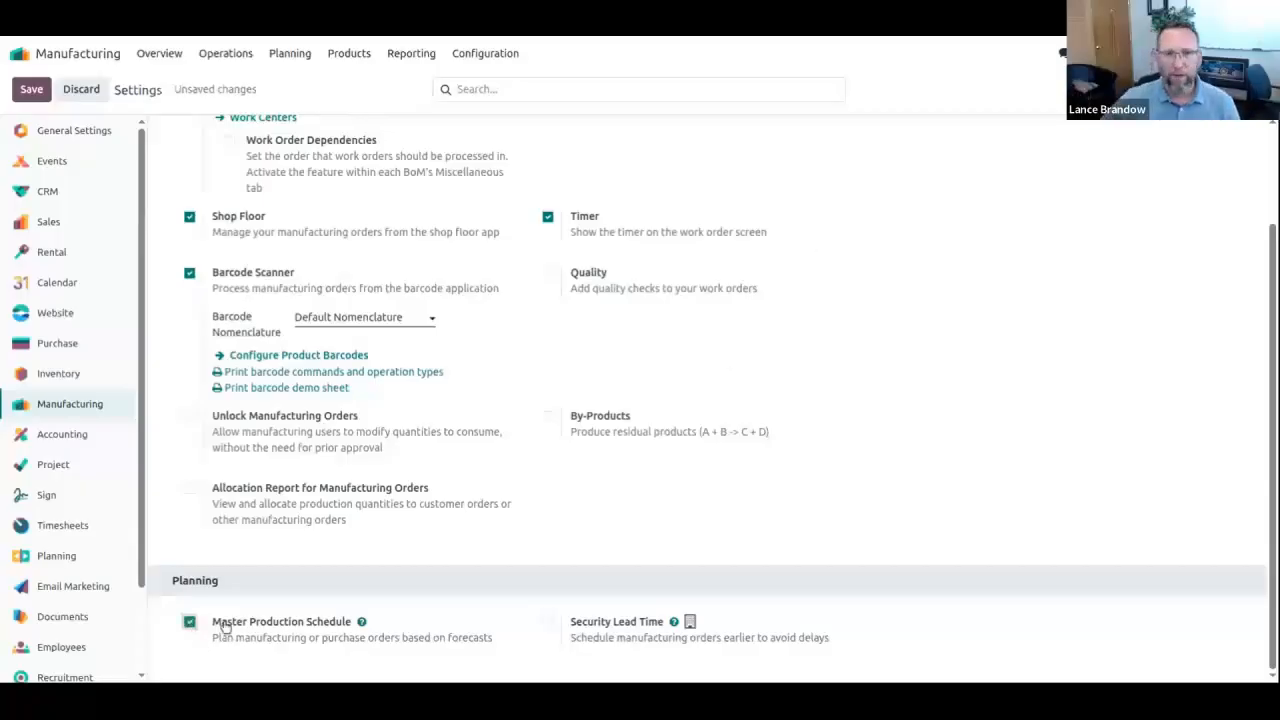
left_click(31, 89)
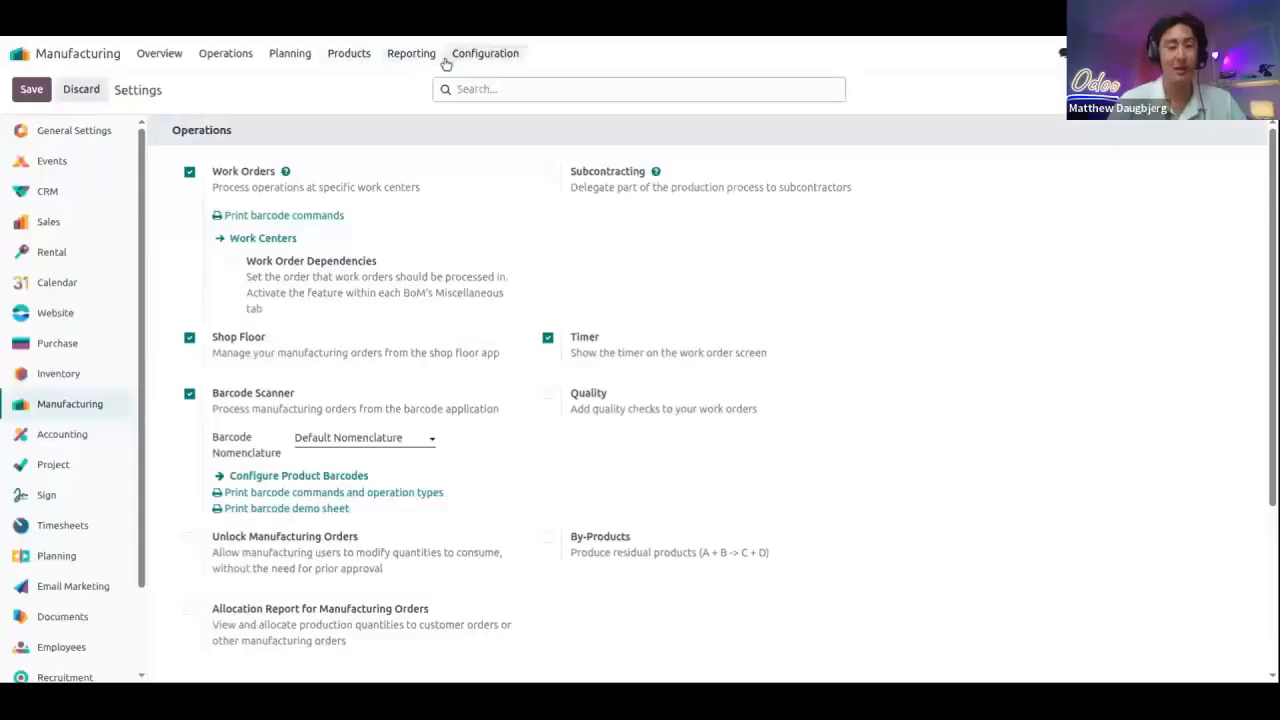
scroll(259, 516, "down", 2)
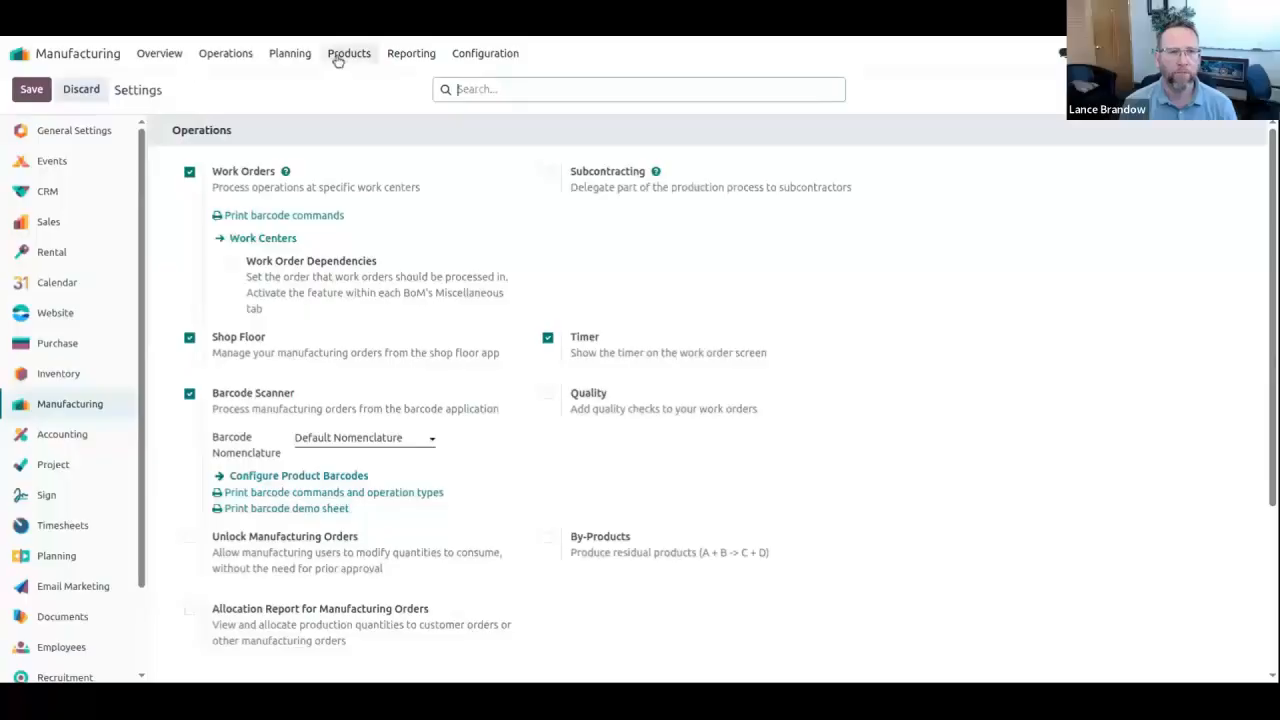
left_click(291, 54)
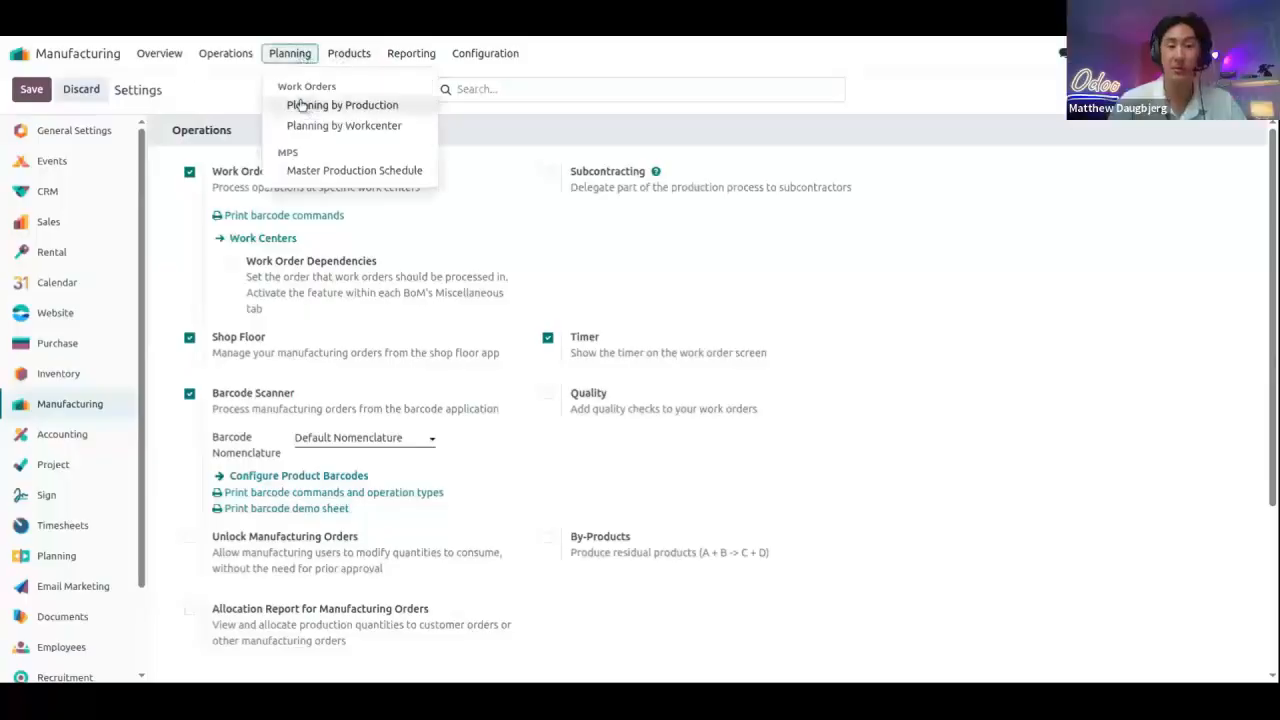
left_click(349, 53)
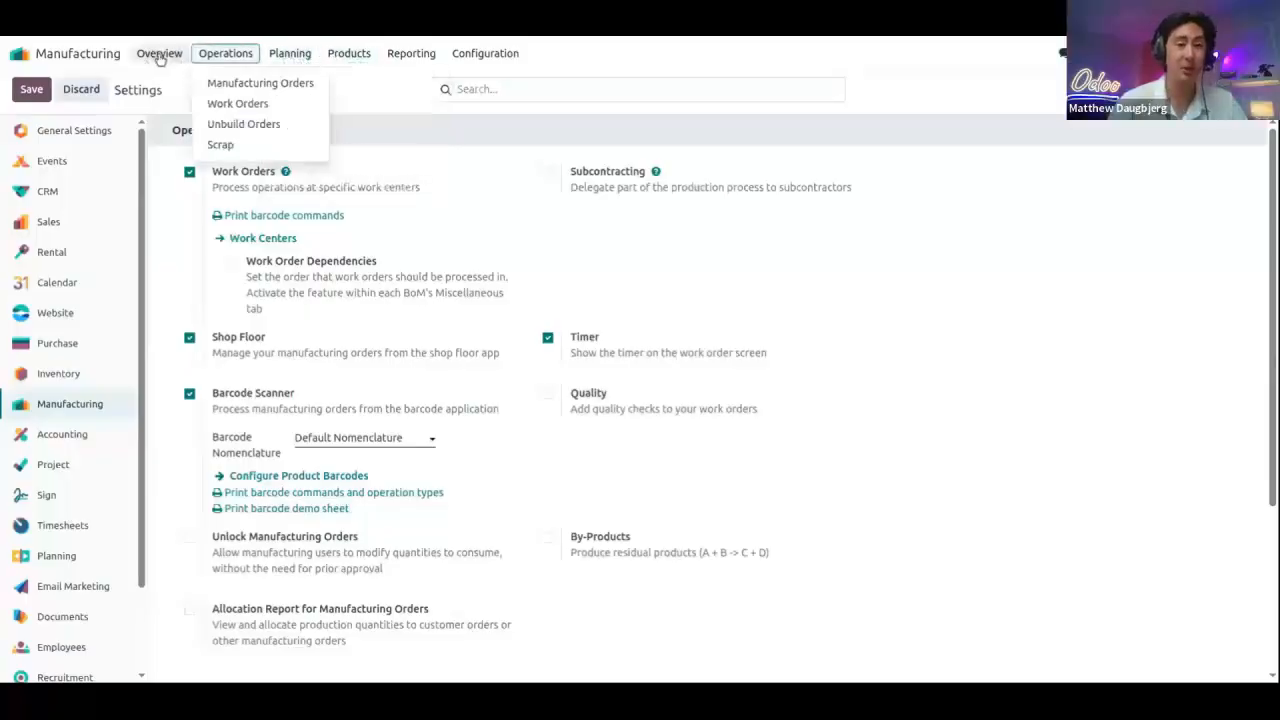
Step: Open the Desk Combination manufacturing order WH/MO/00001 from the manufacturing orders list and plan it
left_click(160, 53)
left_click(214, 53)
left_click(229, 84)
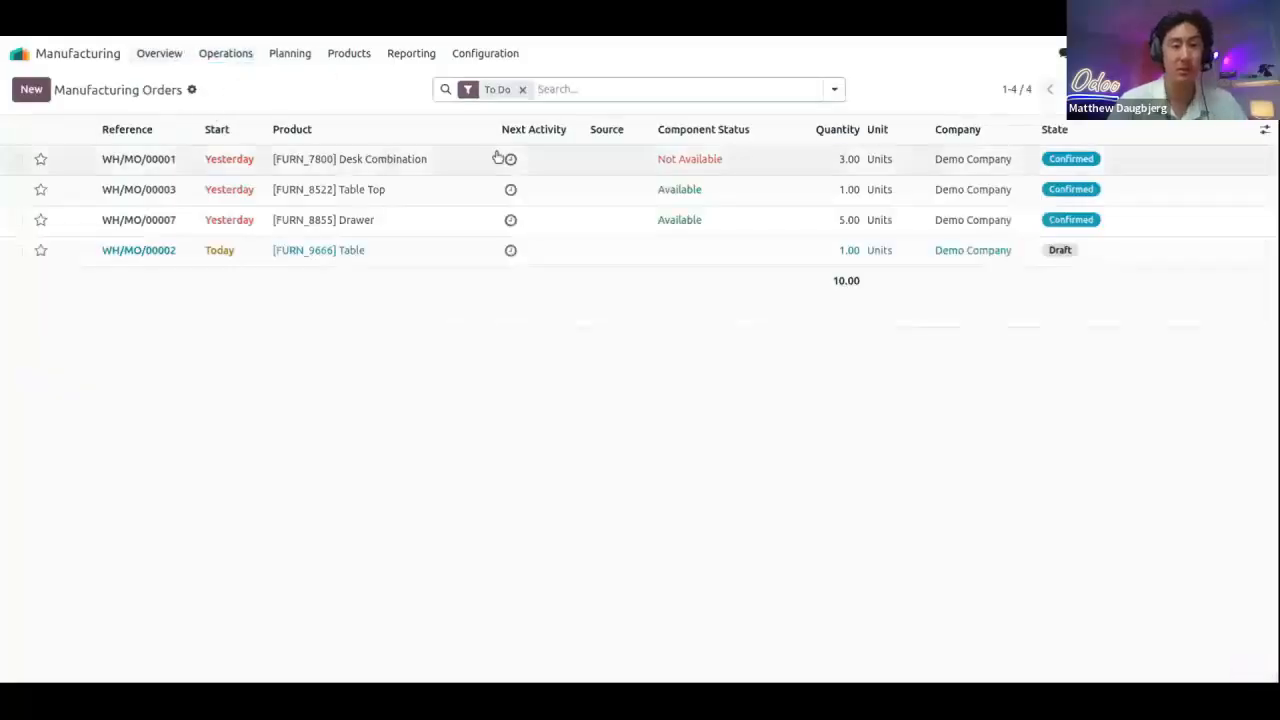
left_click(446, 168)
left_click(107, 133)
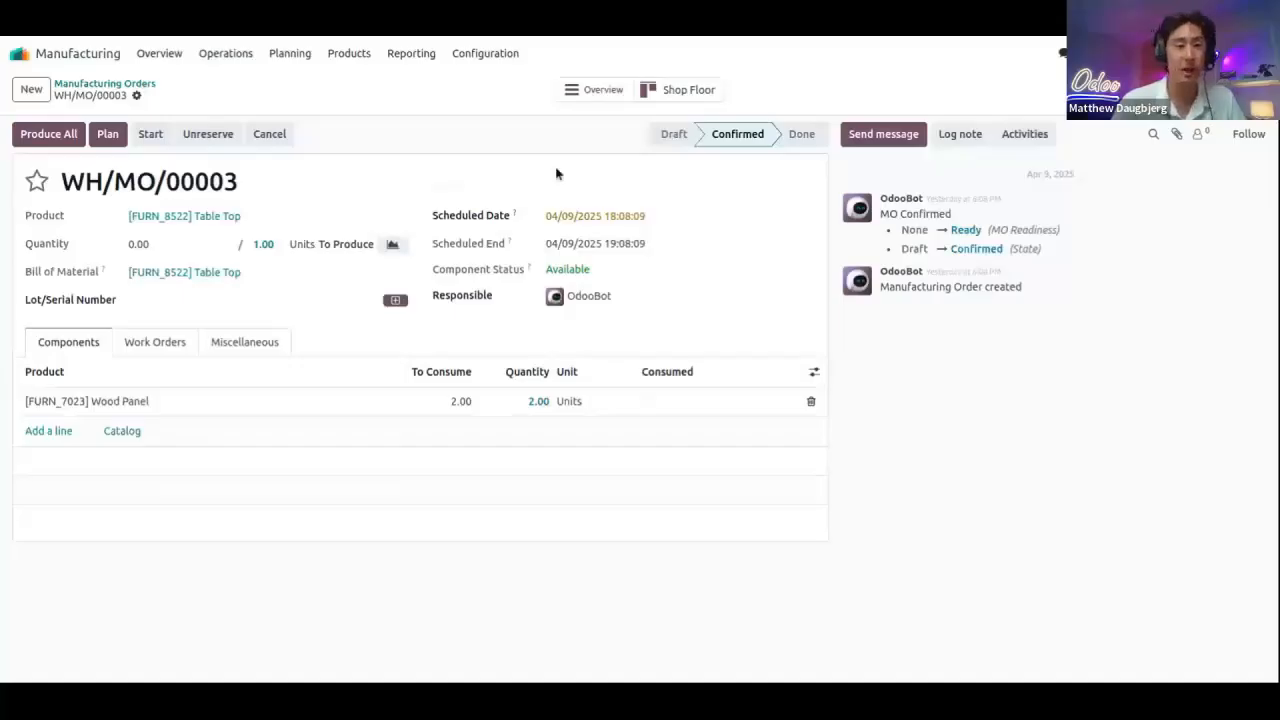
Step: Plan the Table Top order WH/MO/00003, confirm and plan the Table order WH/MO/00002, and return to the manufacturing orders list
left_click(108, 133)
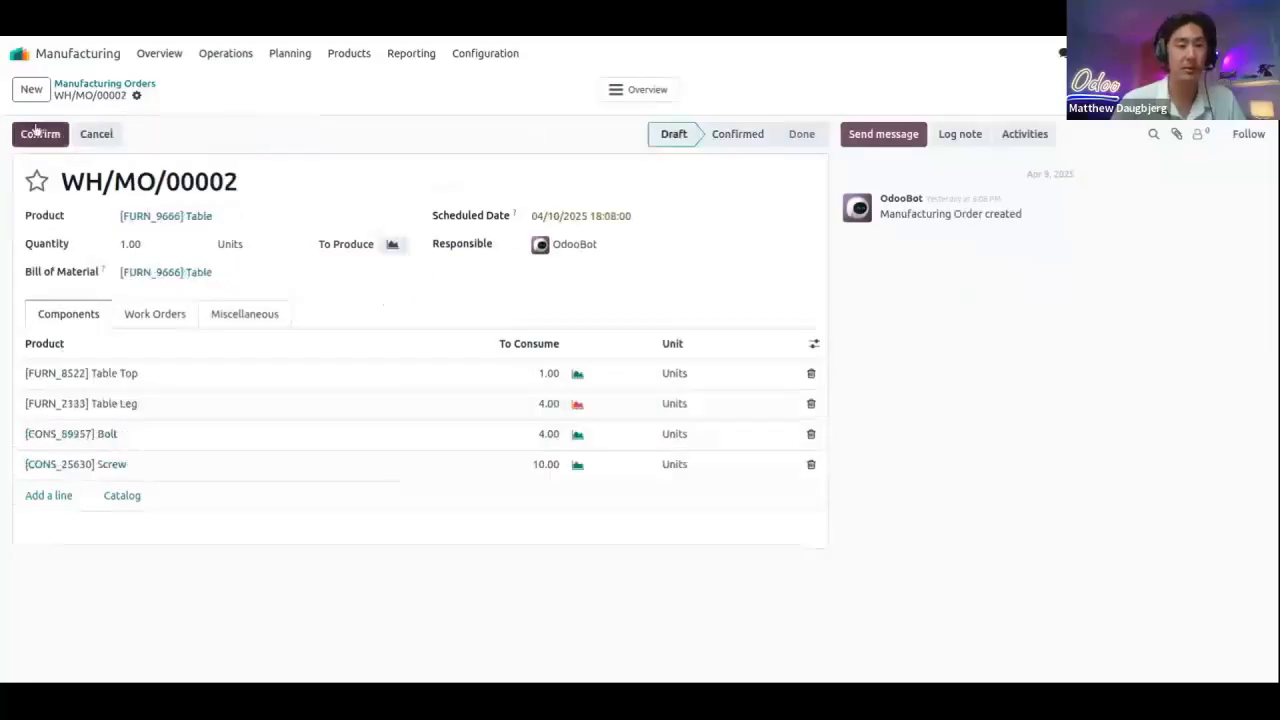
left_click(38, 133)
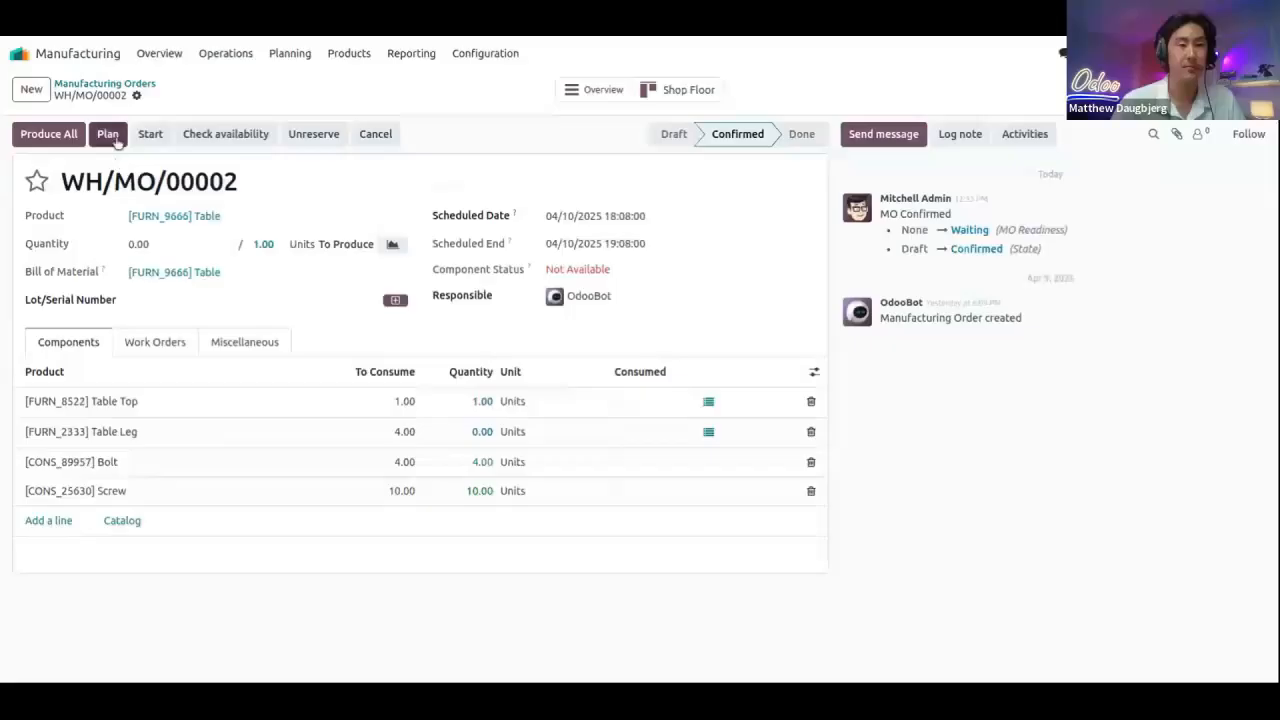
left_click(80, 84)
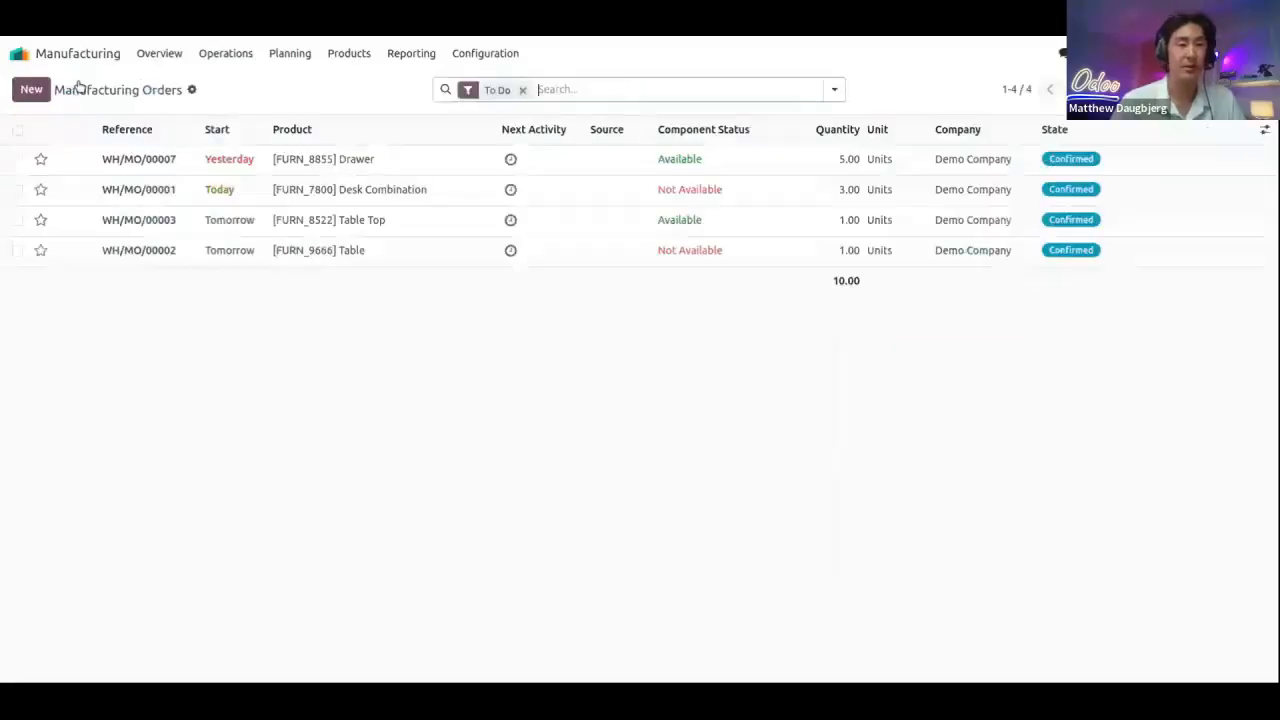
Step: Open the work orders planning by production and review the scheduled orders and the displayed date range
left_click(302, 56)
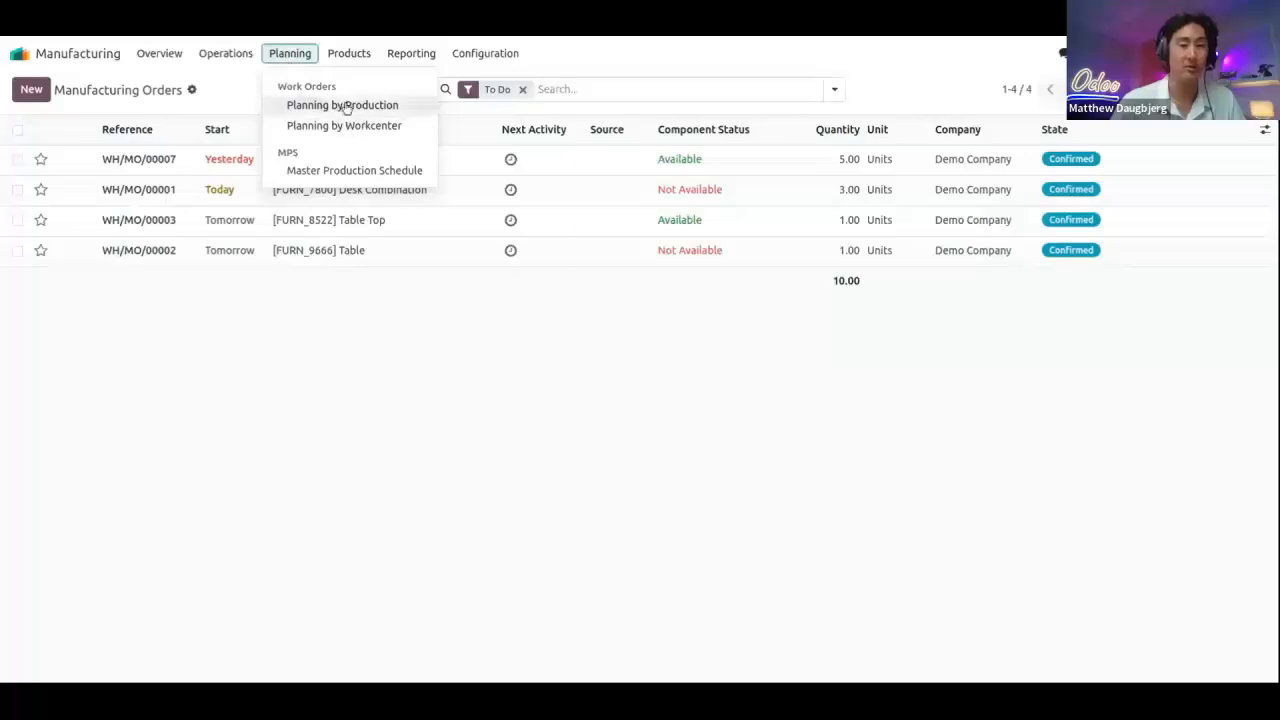
left_click(340, 106)
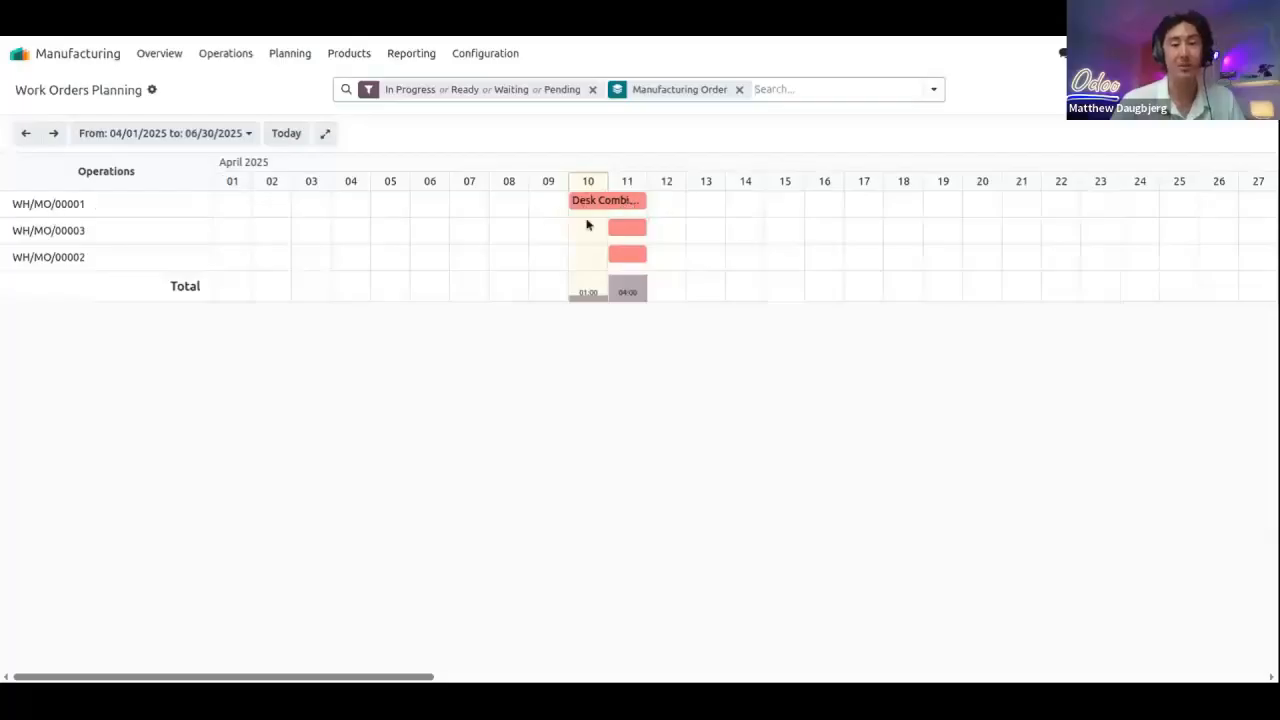
left_click(205, 135)
left_click(130, 136)
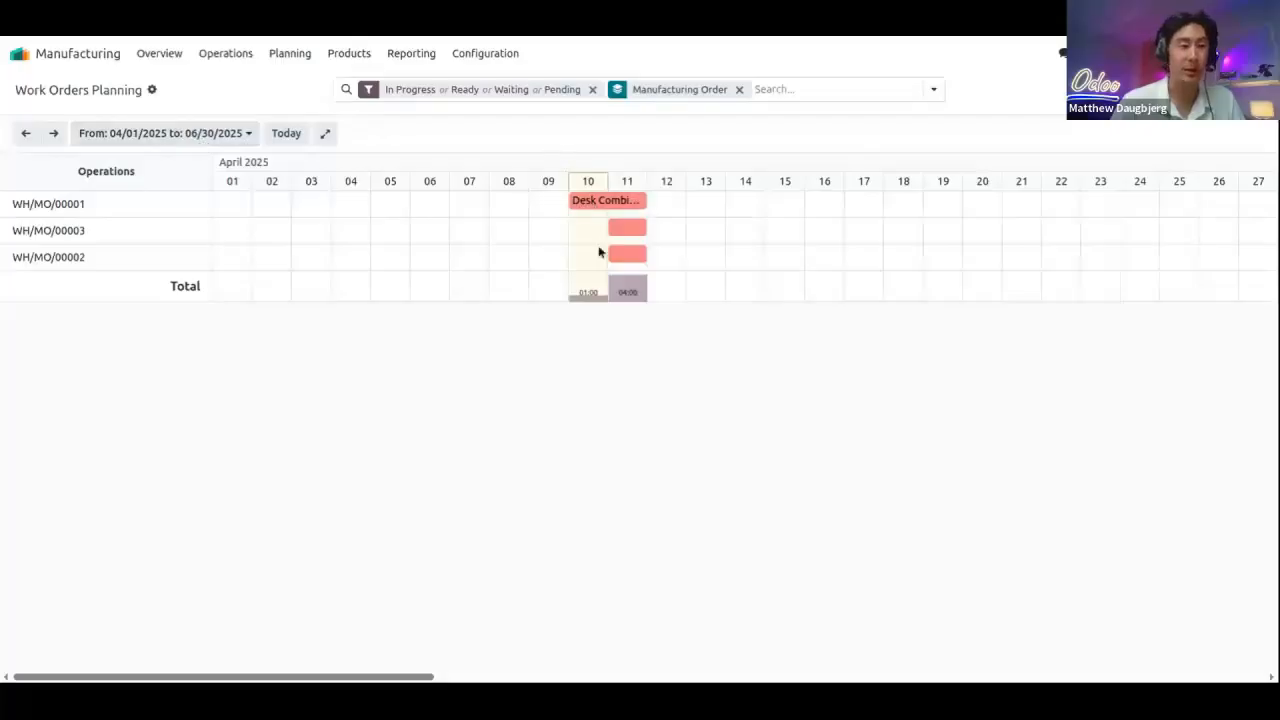
Step: In the planning by work center, expand the rows and move the Table Top work order to Assembly 2 on April 10
left_click(297, 60)
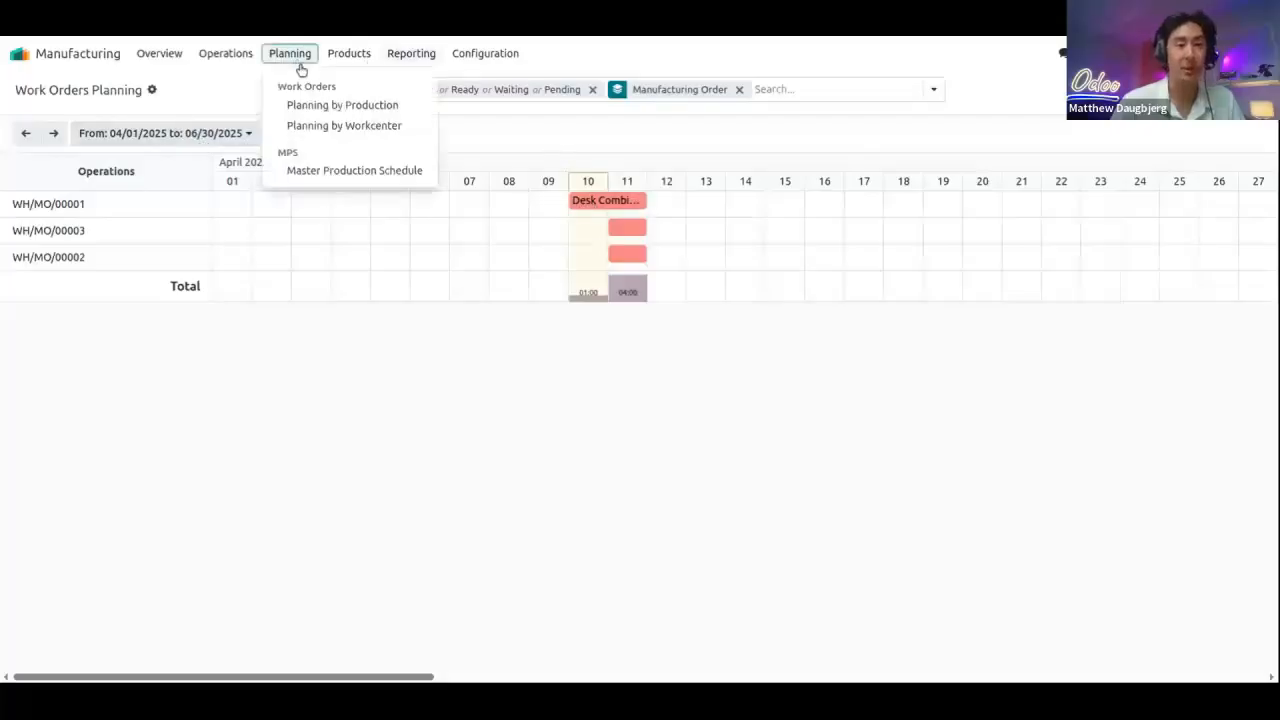
left_click(340, 127)
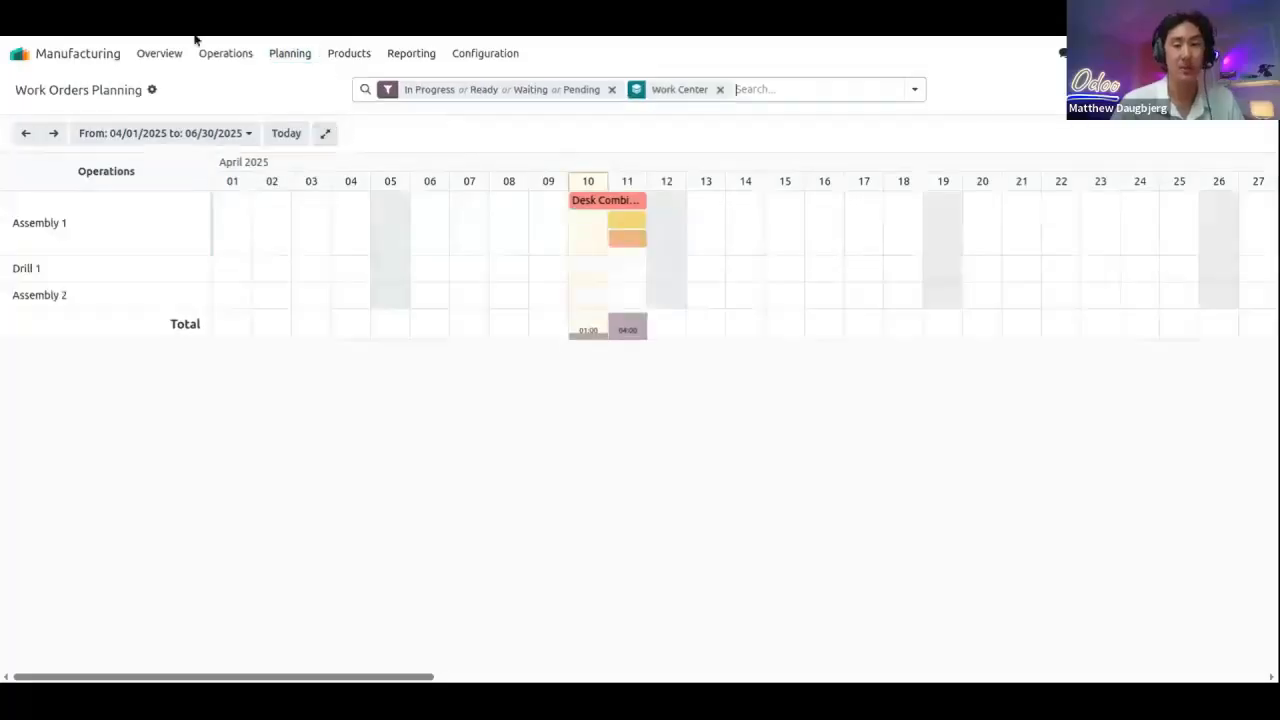
mouse_move(105, 228)
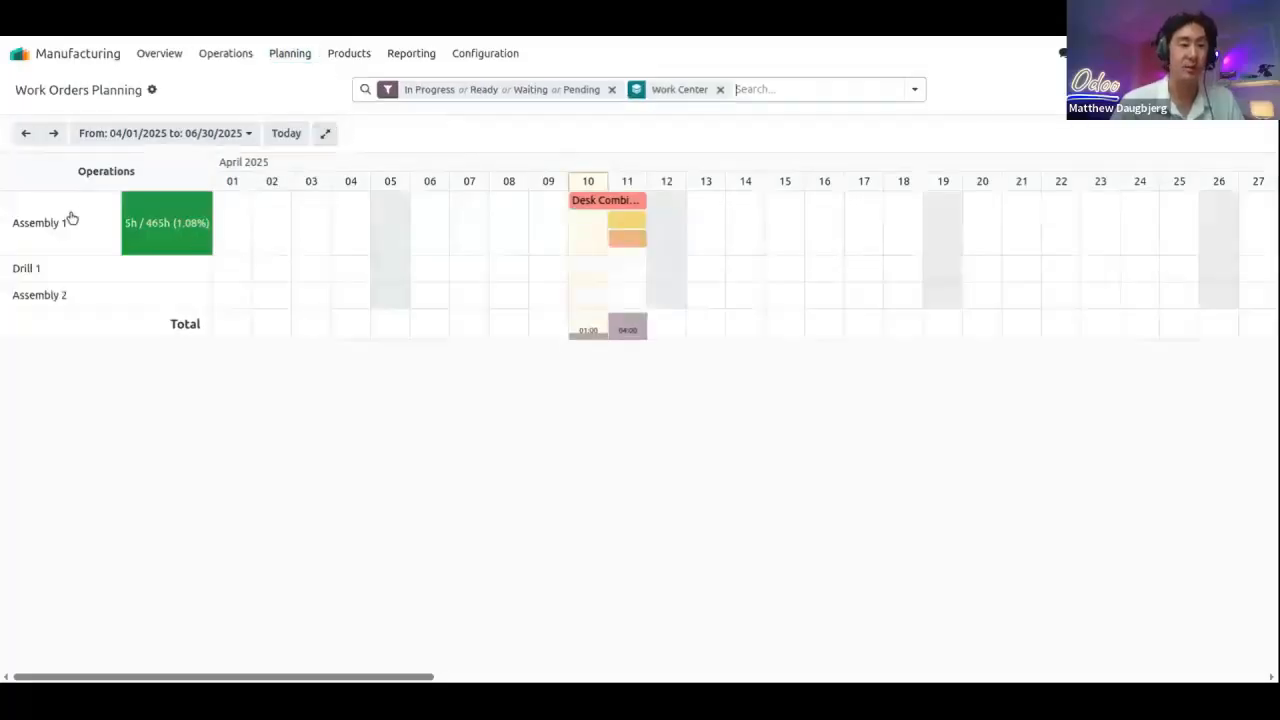
mouse_move(58, 275)
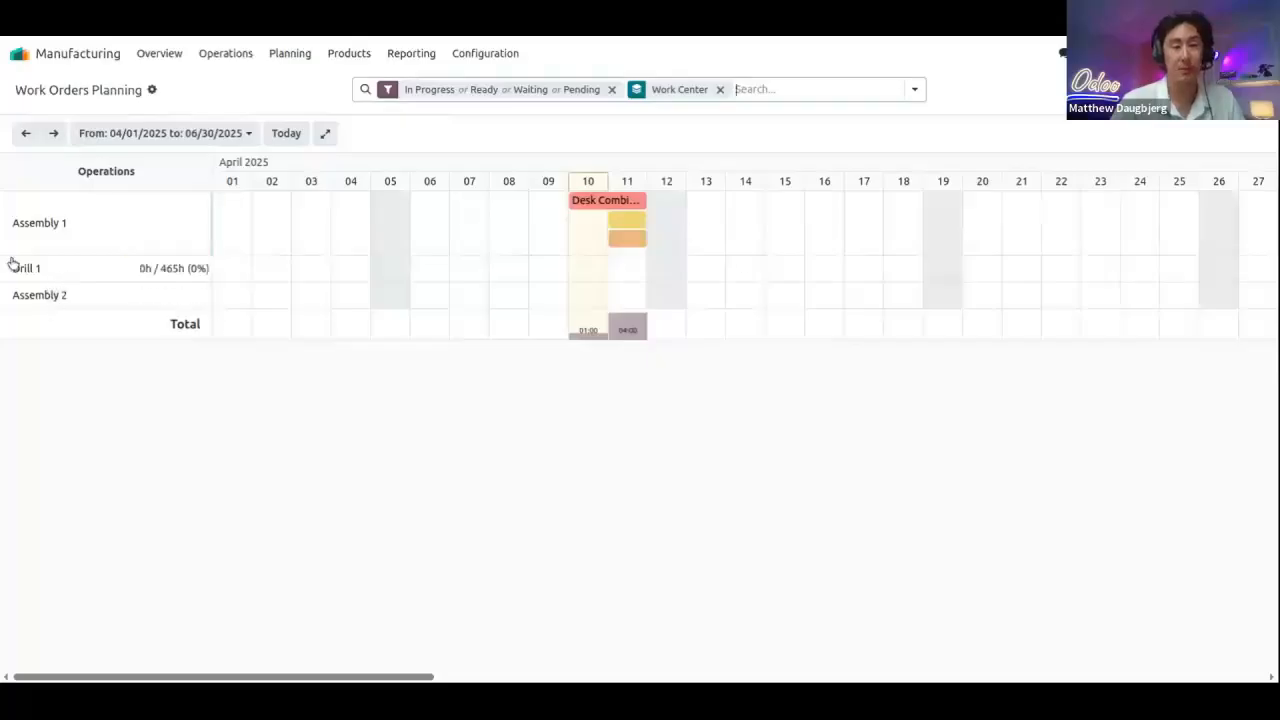
mouse_move(155, 240)
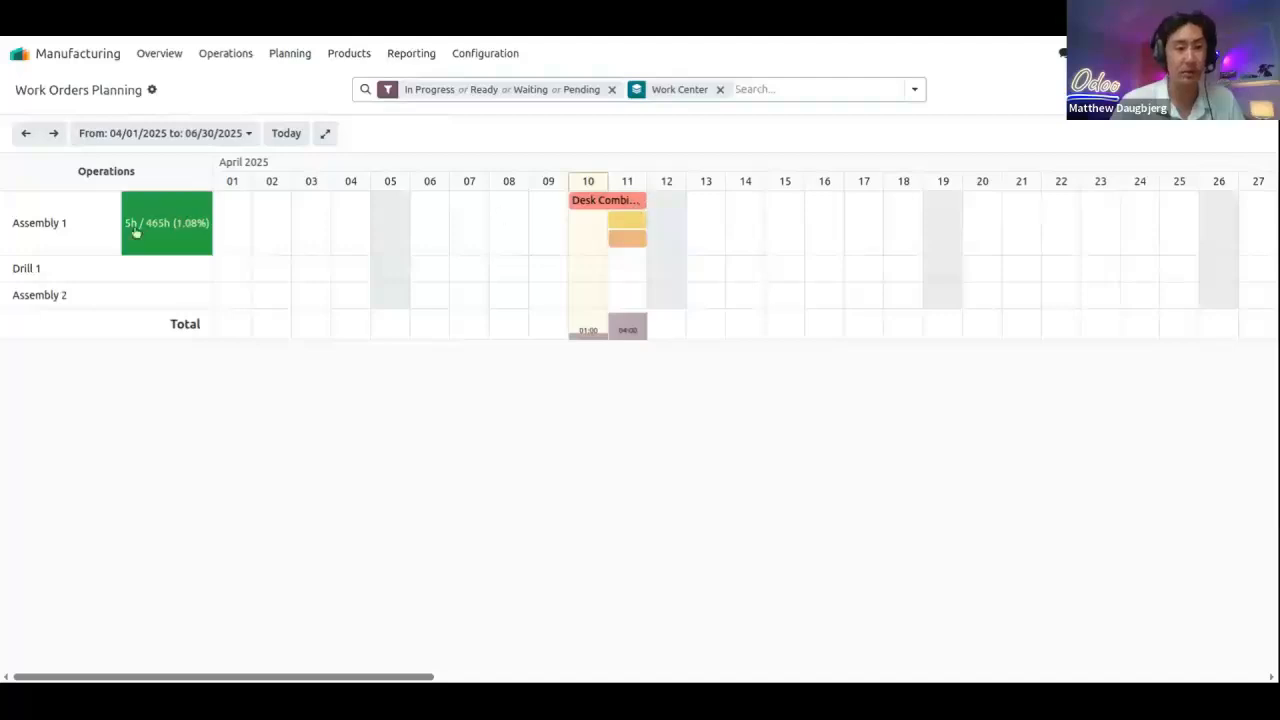
left_click(333, 137)
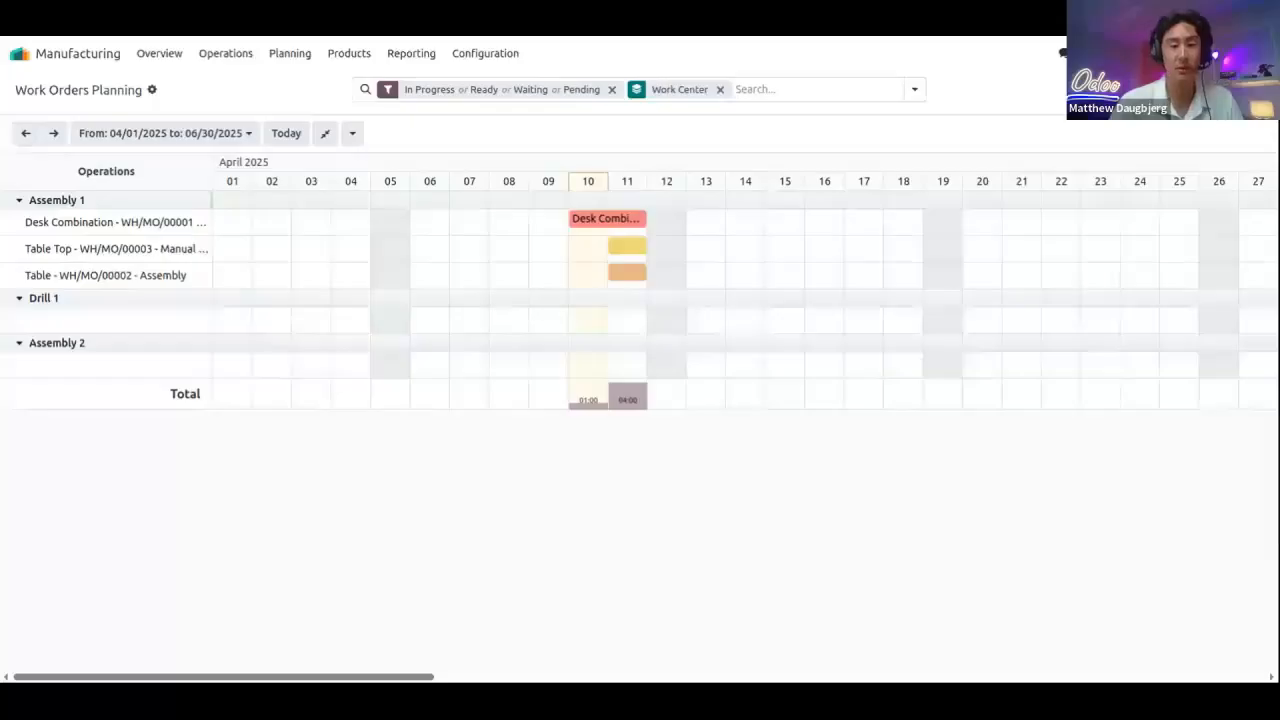
left_click_drag(629, 246, 590, 369)
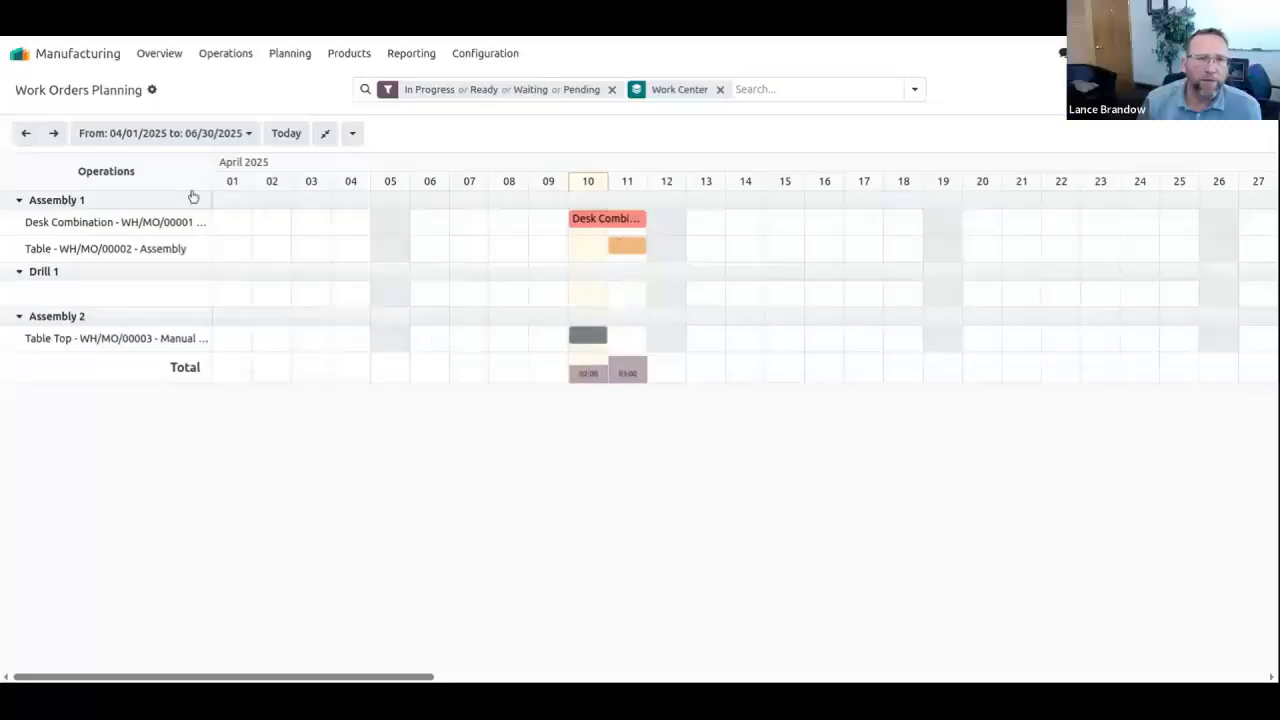
Step: Open the Master Production Schedule
left_click(309, 64)
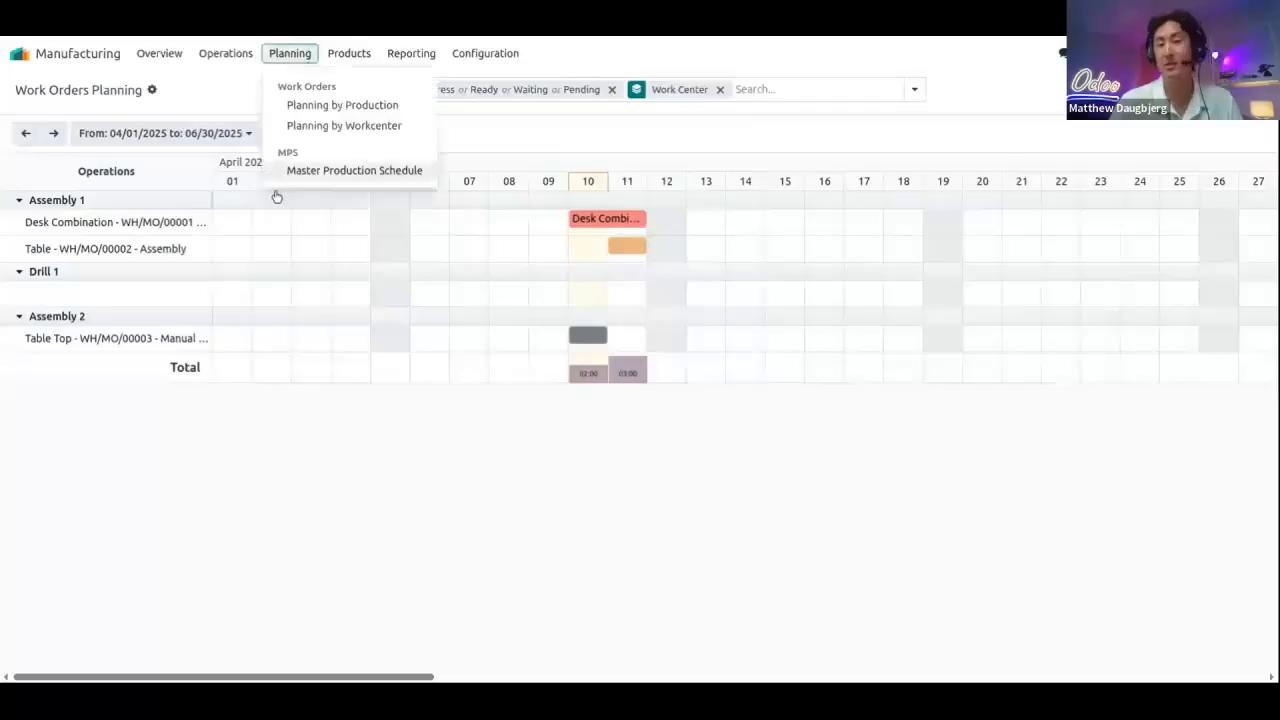
left_click(364, 57)
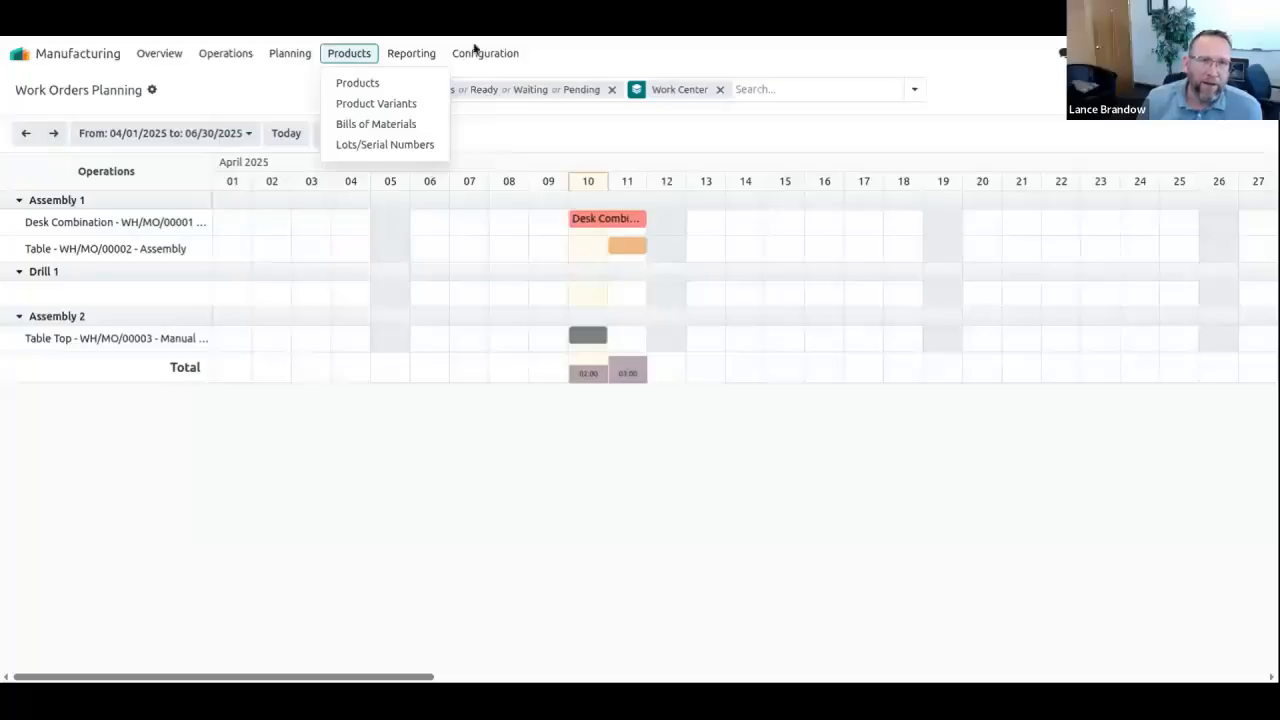
mouse_move(291, 51)
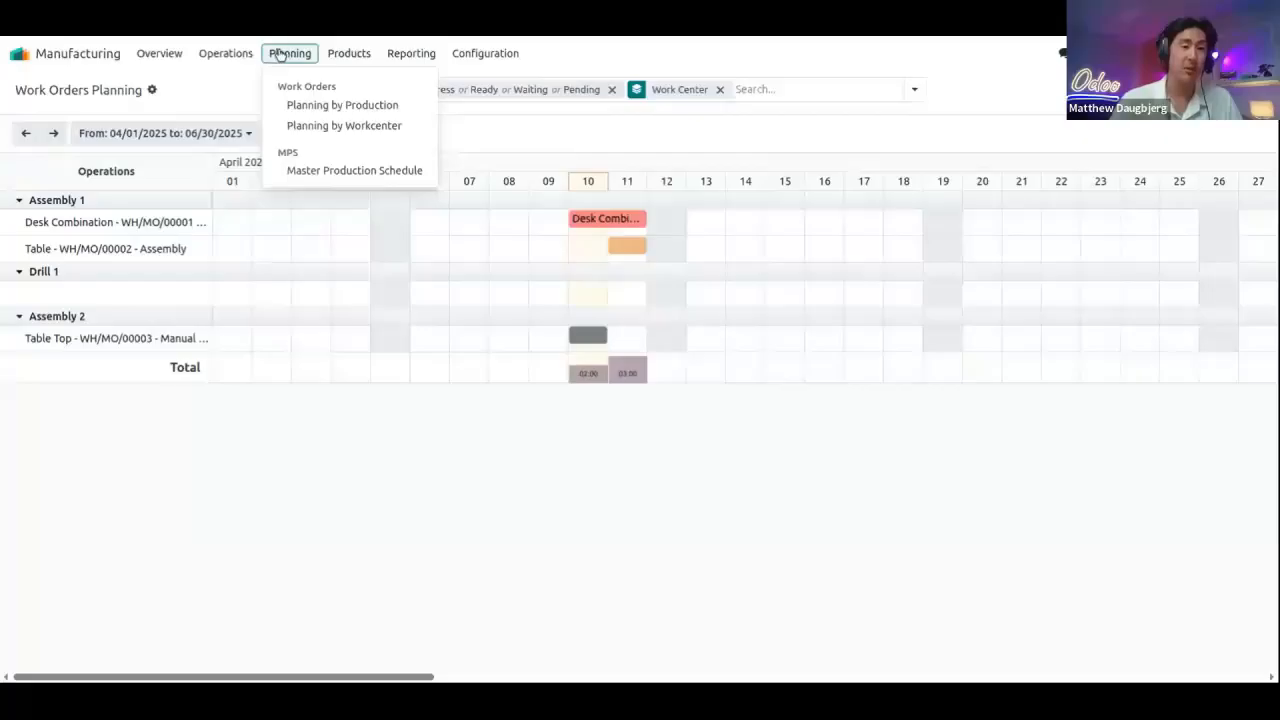
left_click(304, 172)
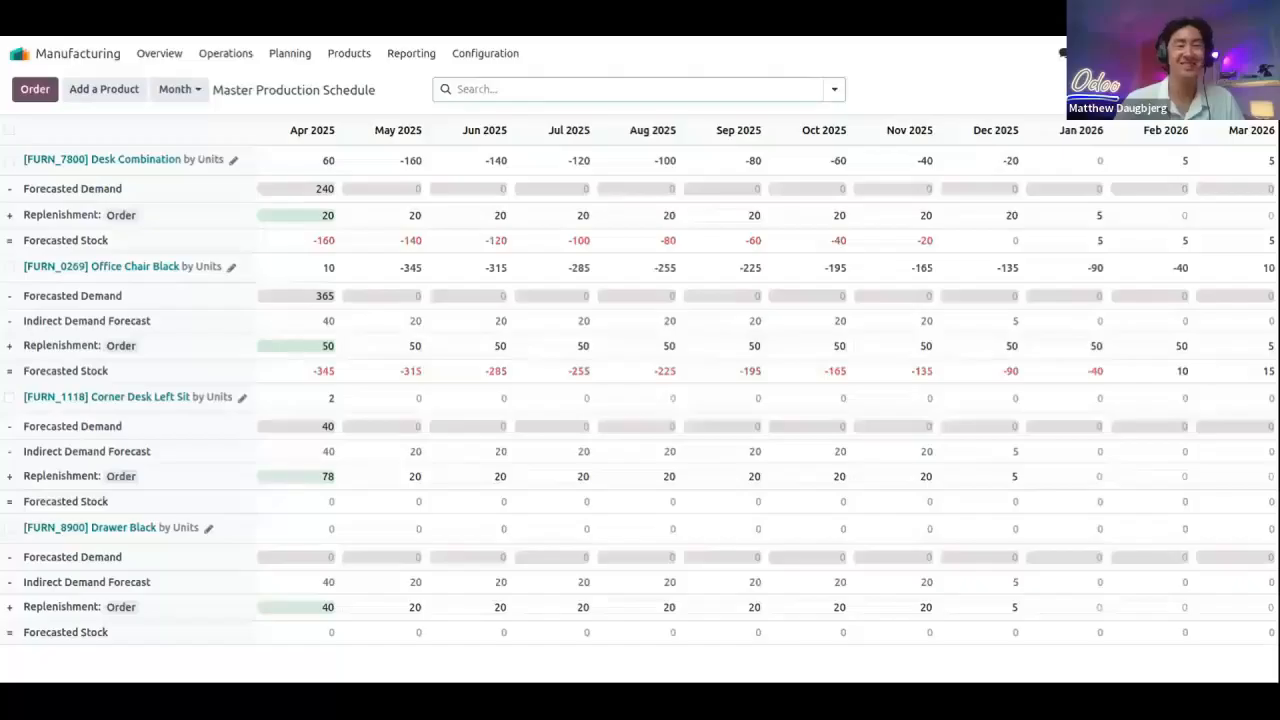
left_click(392, 34)
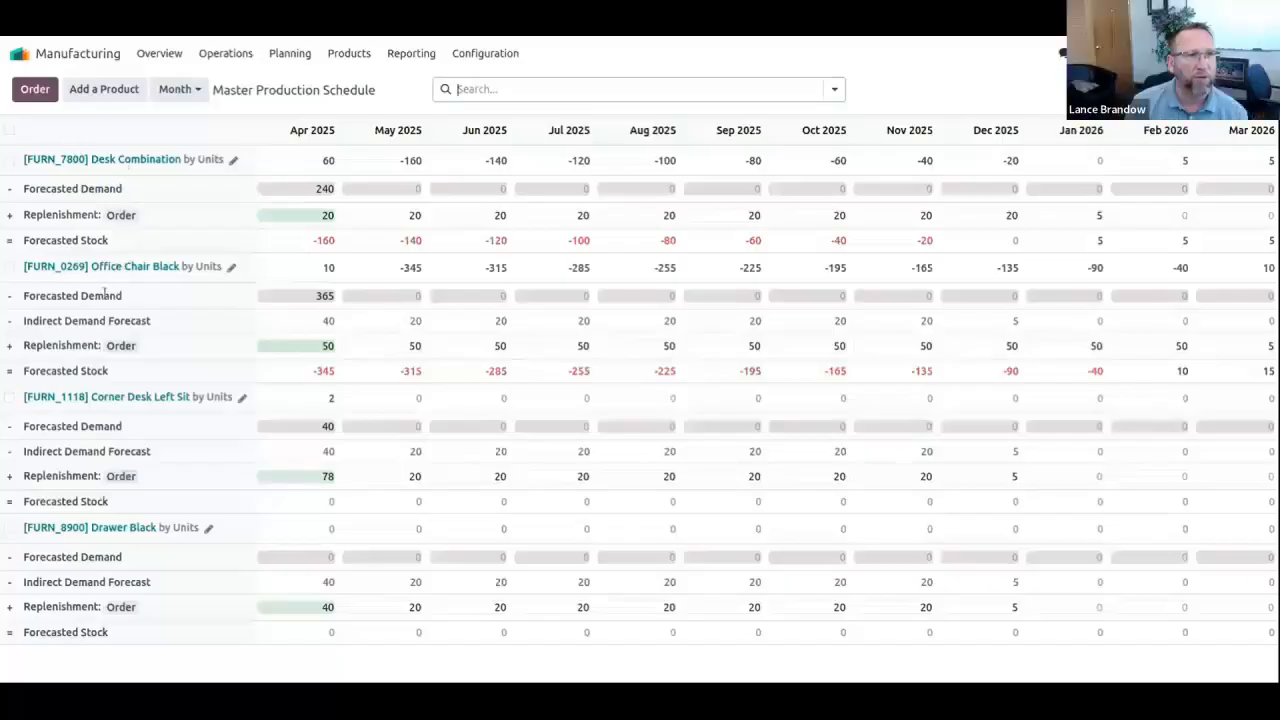
Step: Examine the Forecasted Demand, Replenishment and Forecasted Stock rows of Office Chair Black
left_click_drag(134, 298, 22, 297)
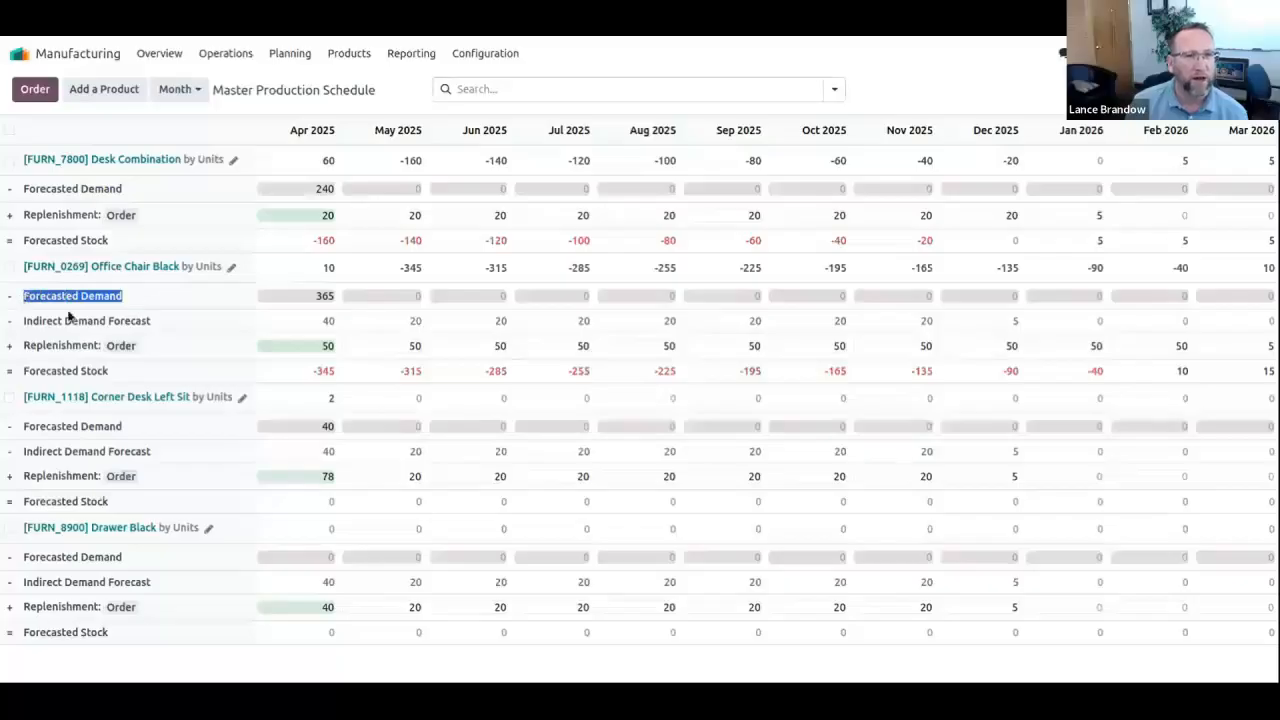
double_click(77, 346)
left_click(67, 371)
triple_click(67, 371)
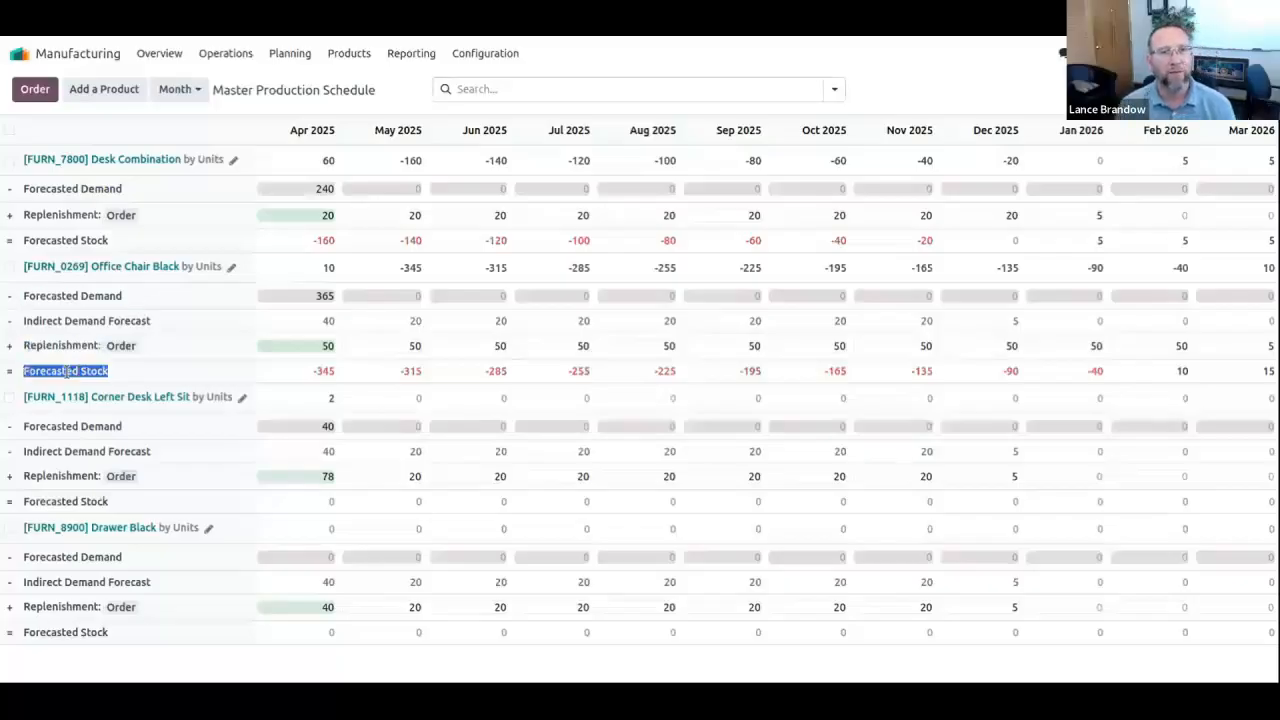
left_click(119, 370)
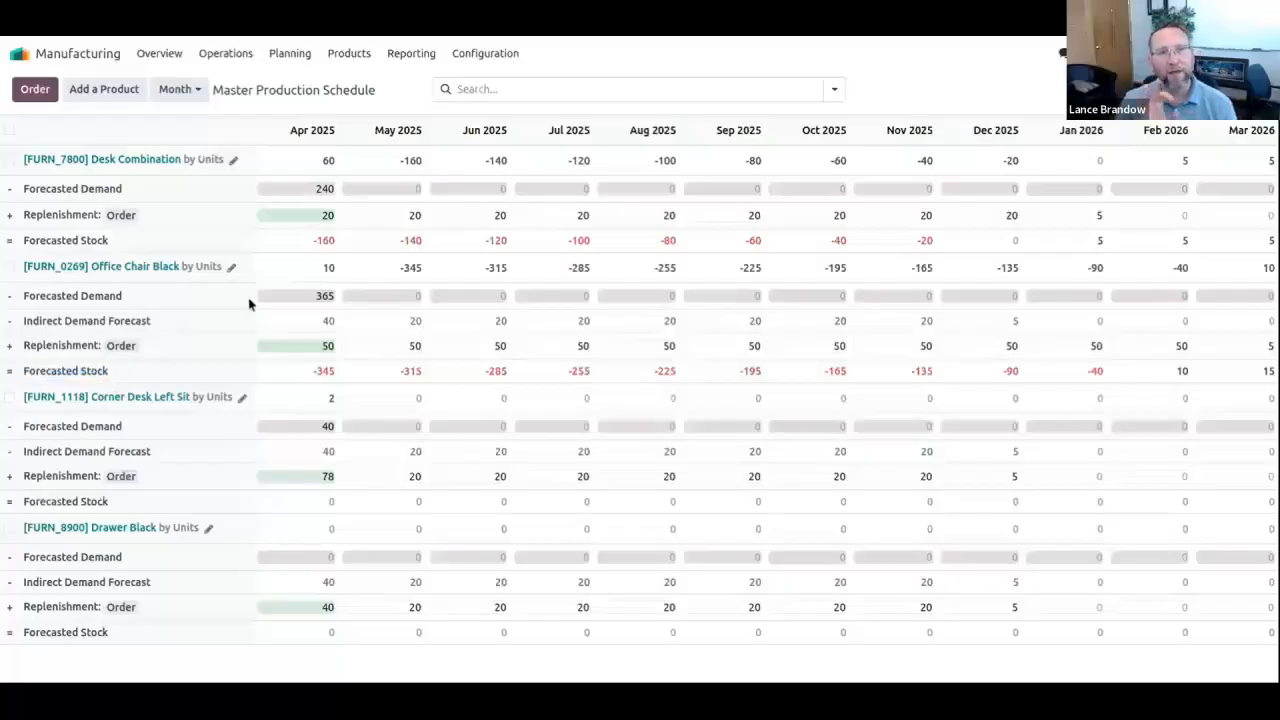
Step: Set the May 2025 forecasted demand of Office Chair Black to 10
left_click(322, 295)
left_click(372, 293)
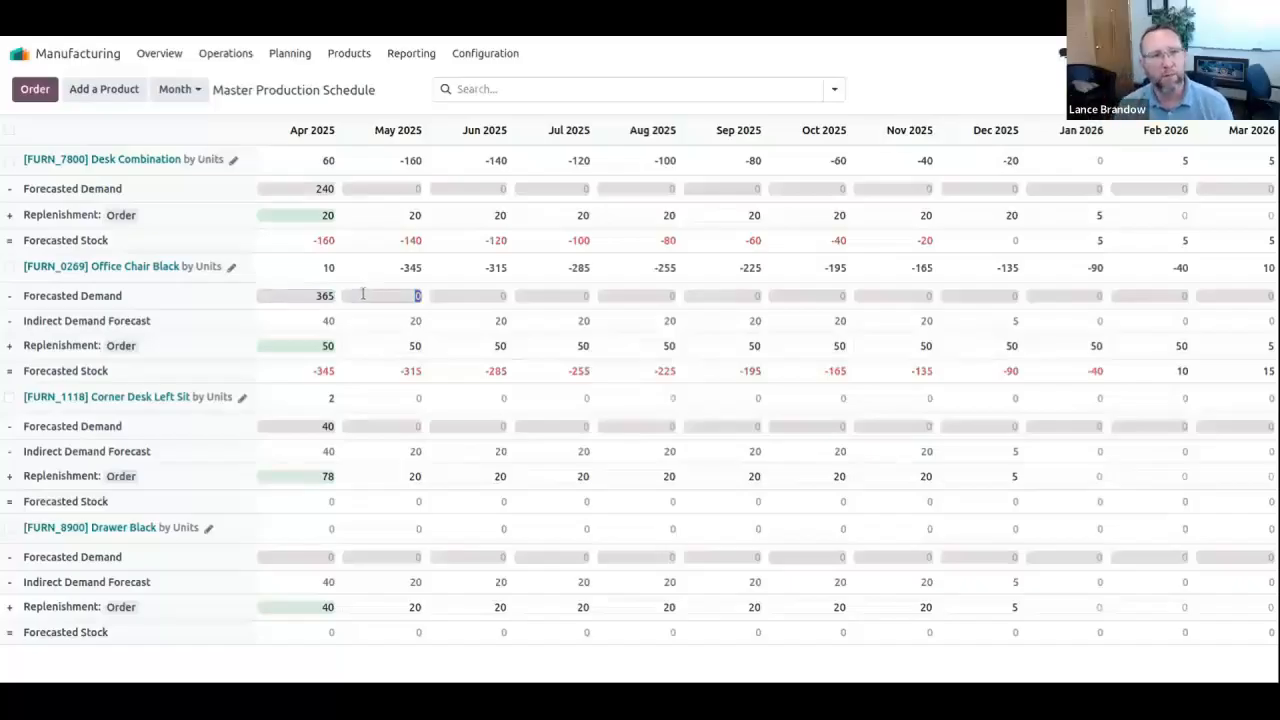
key("BackSpace")
type("10")
key("Tab")
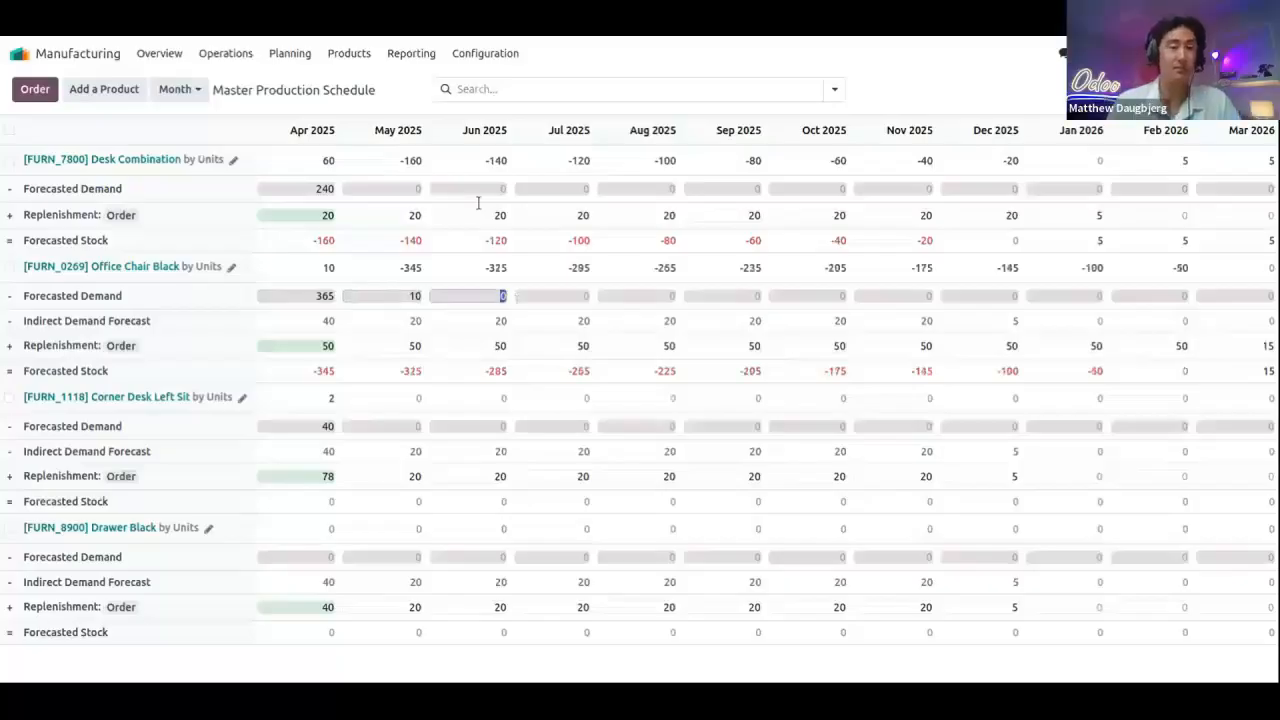
left_click(407, 93)
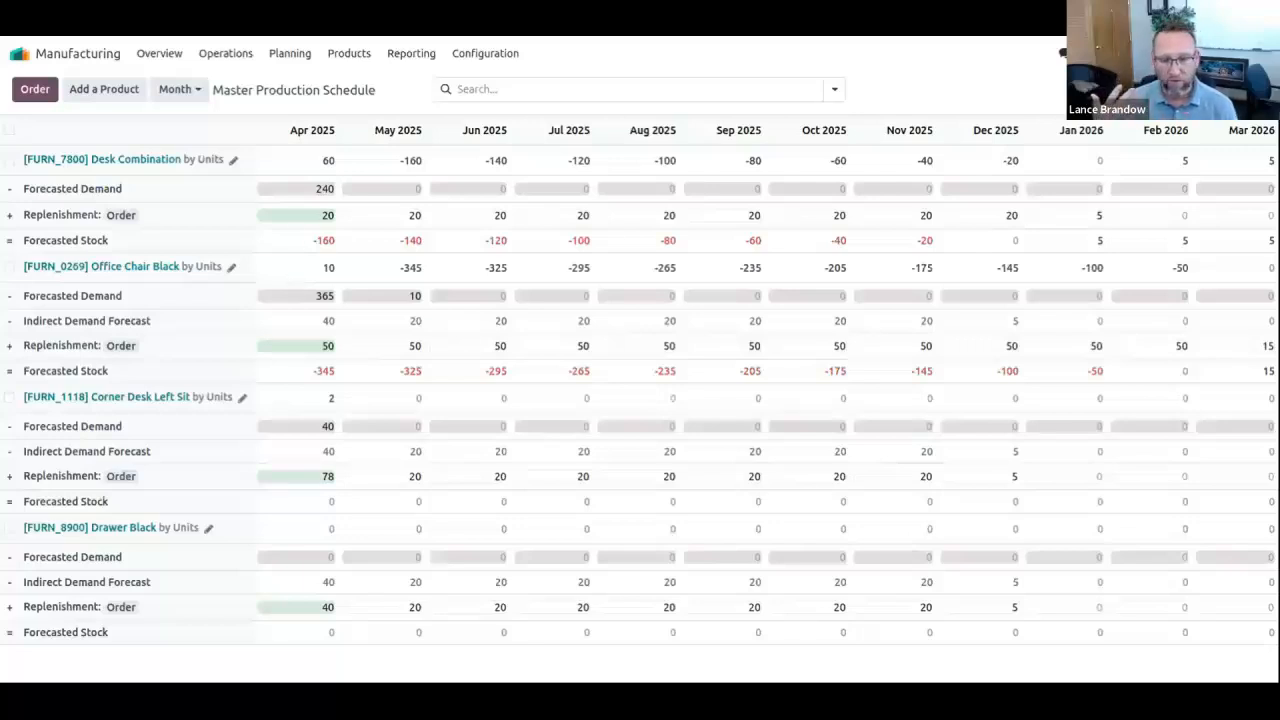
Step: View the Master Production Schedule by week and by day, and return it to the monthly period
left_click(182, 89)
left_click(182, 163)
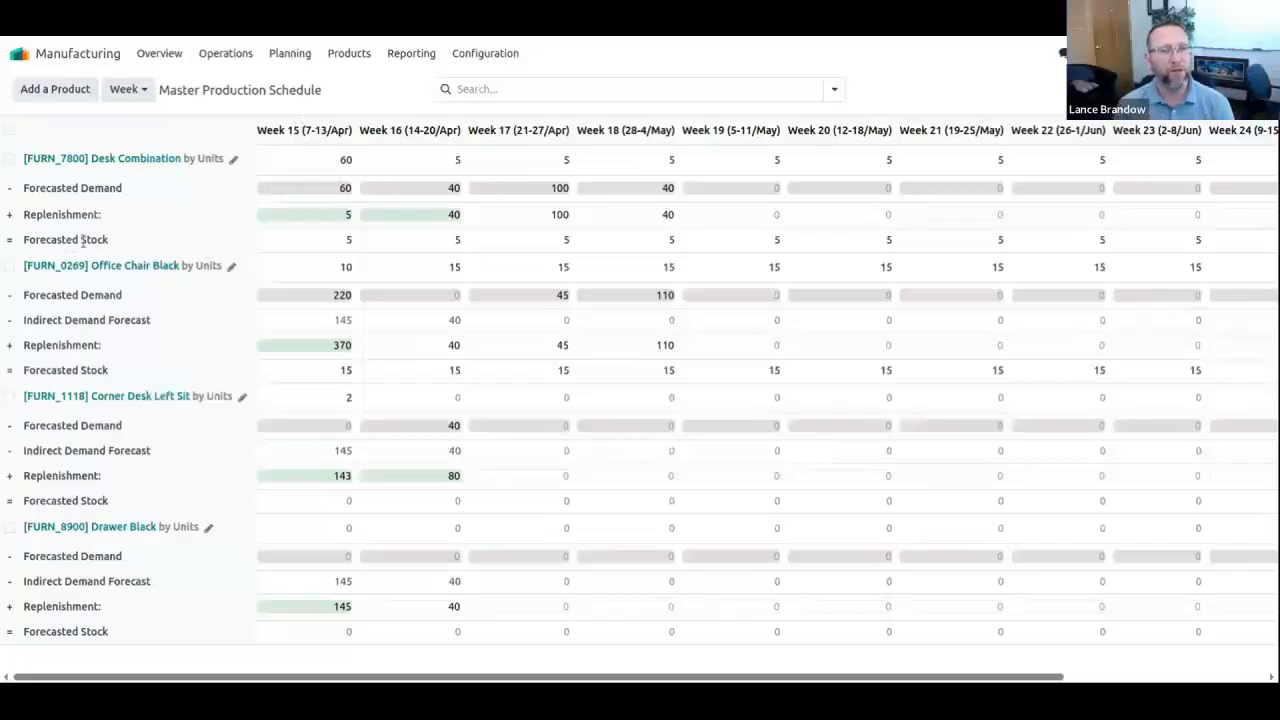
left_click(145, 89)
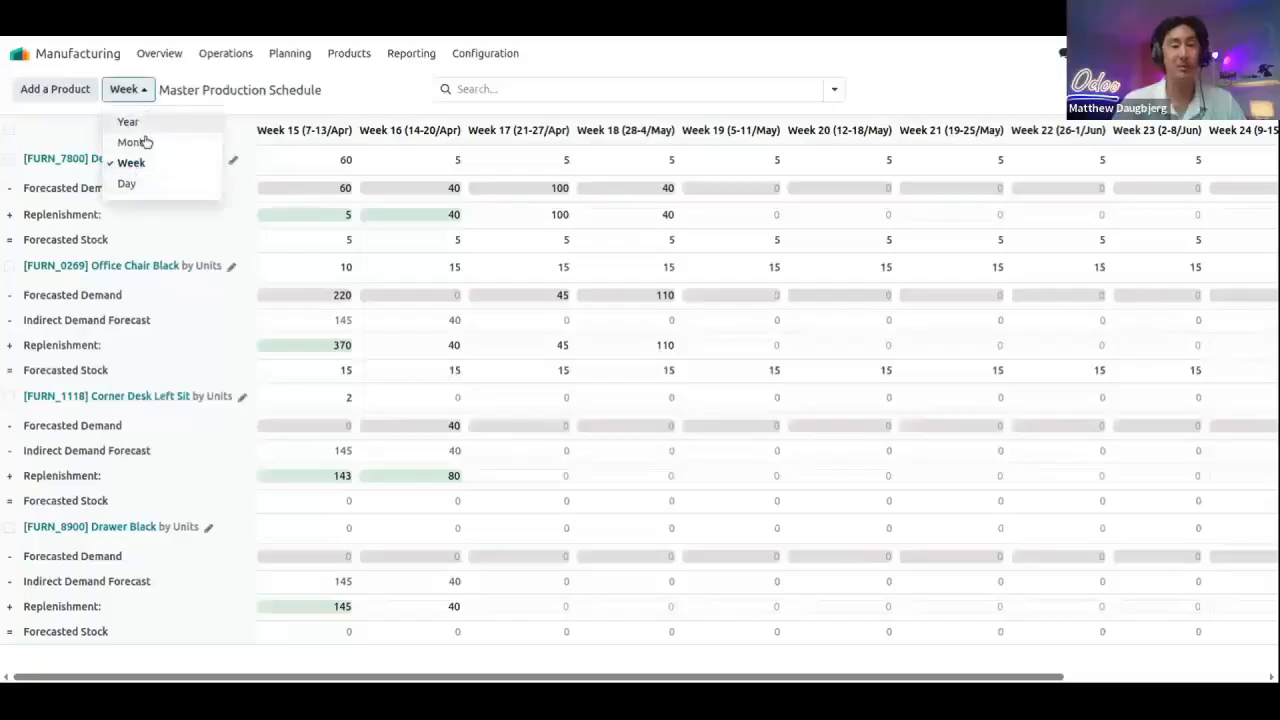
left_click(150, 184)
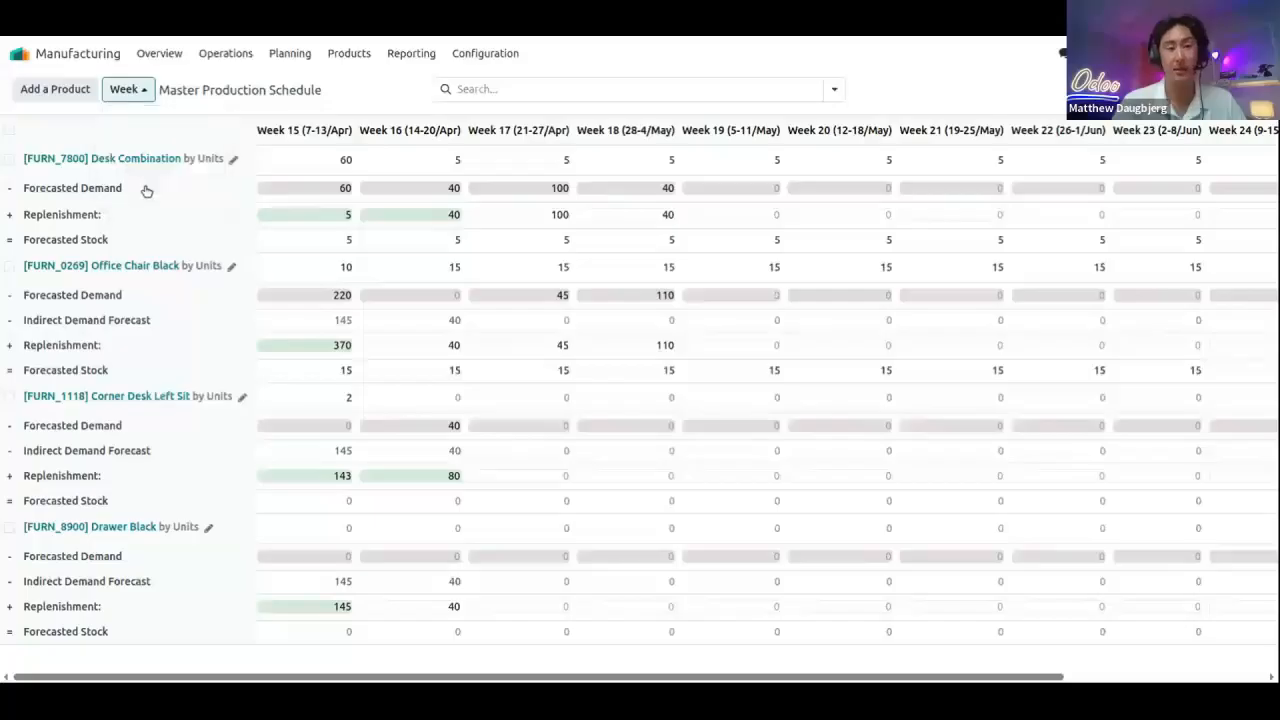
left_click(146, 90)
left_click(131, 162)
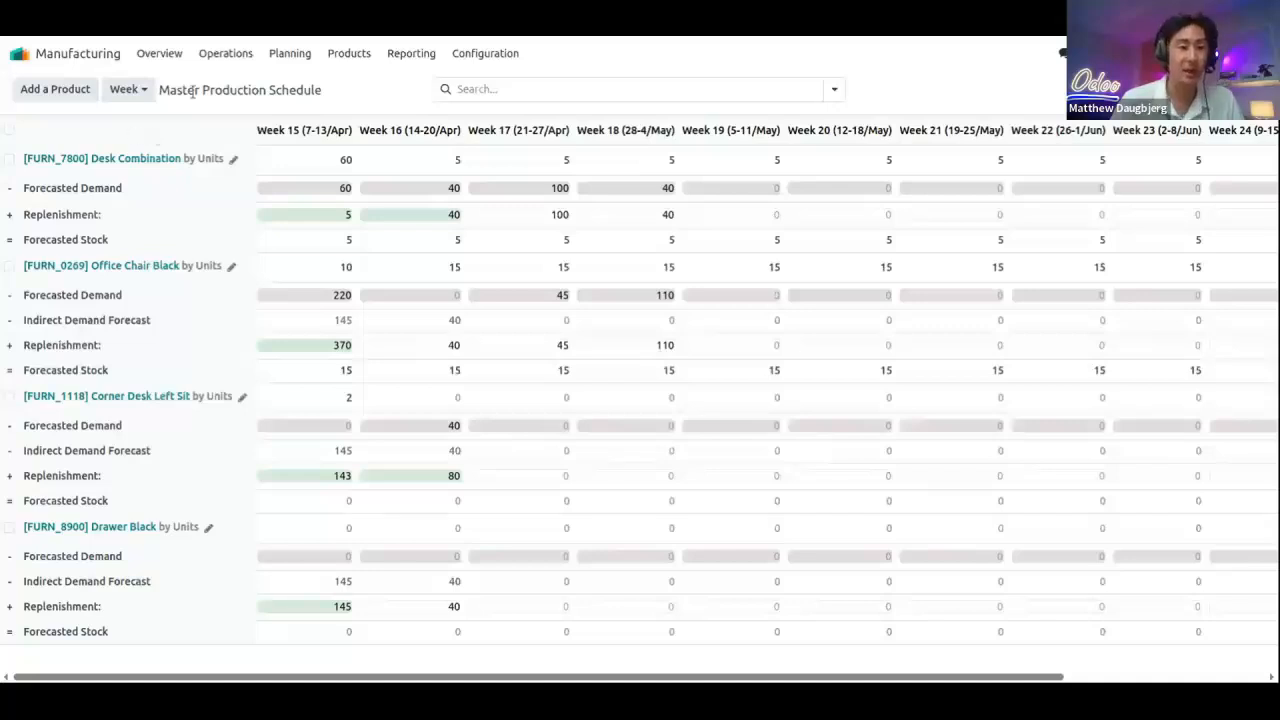
left_click(134, 96)
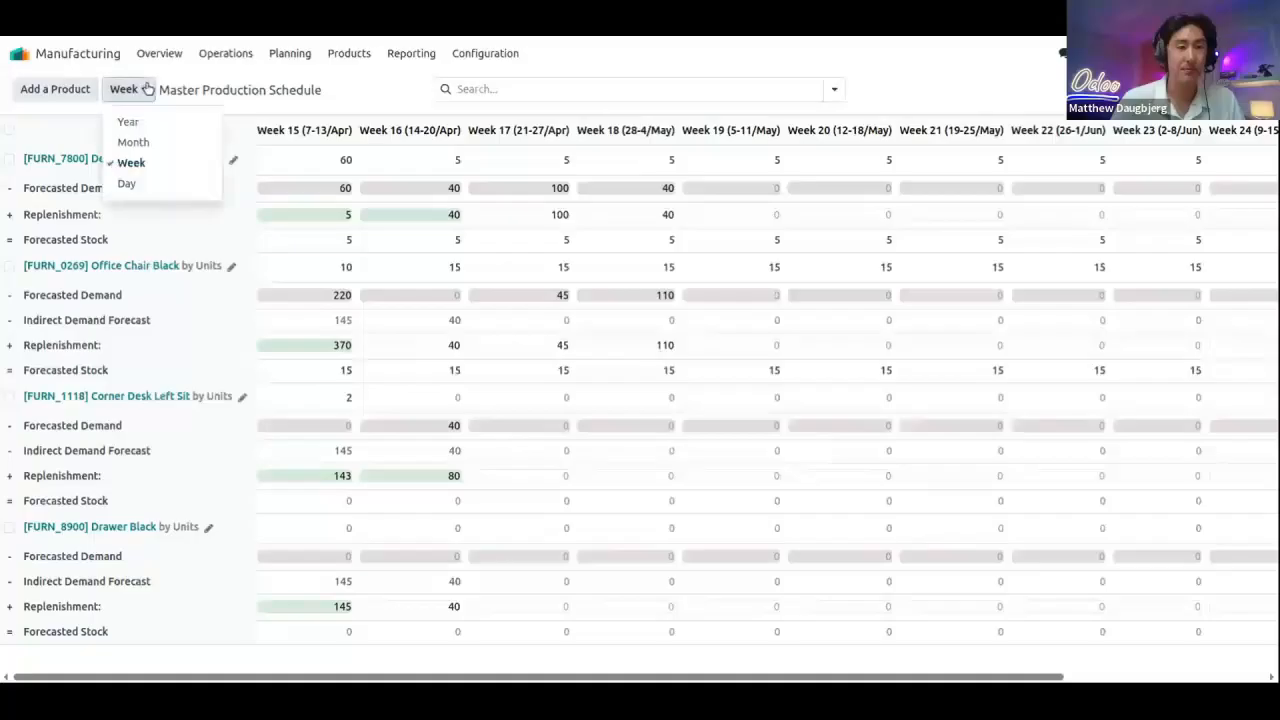
left_click(146, 141)
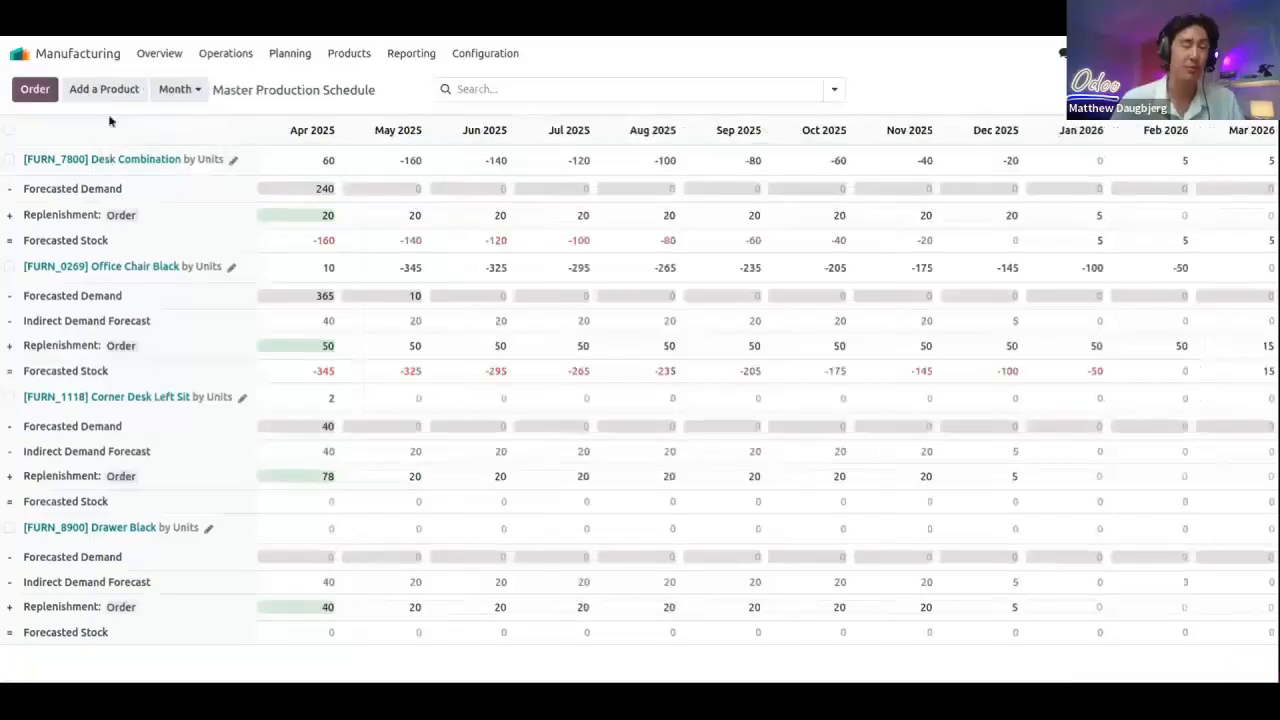
Step: Order the April 2025 replenishments in the Master Production Schedule, and launch a further replenishment order for Desk Combination
left_click(36, 89)
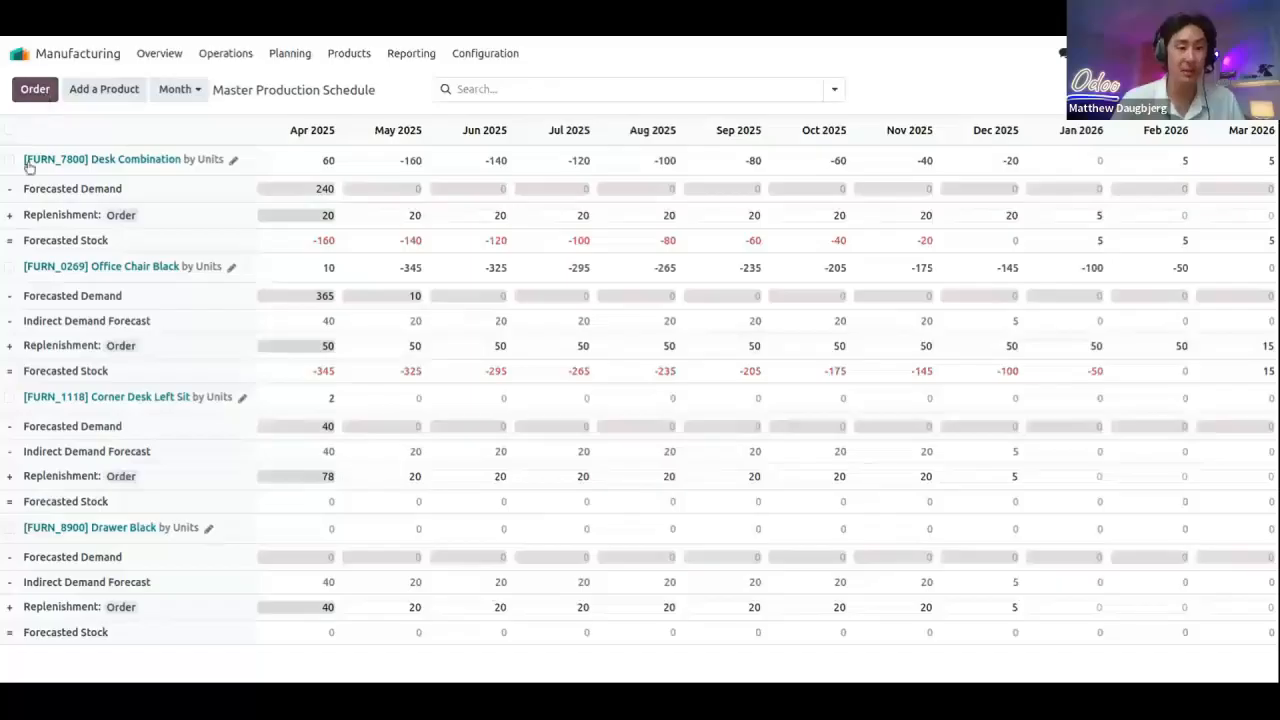
left_click(125, 216)
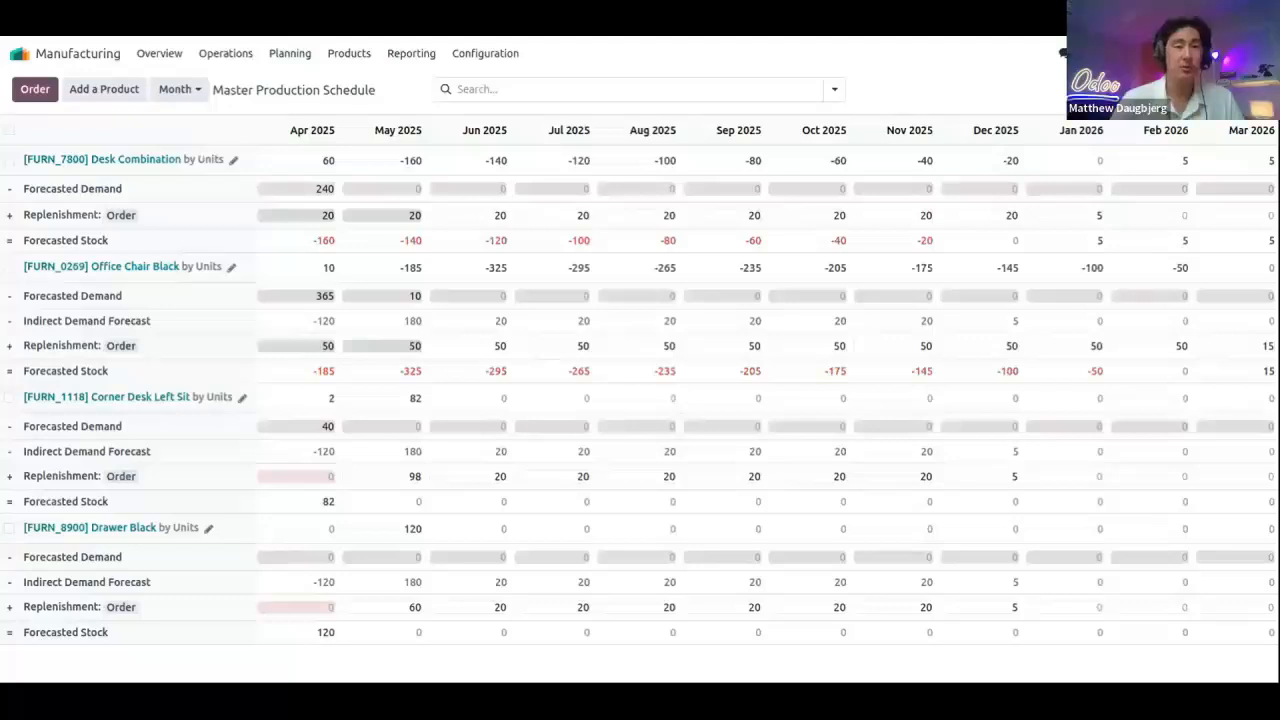
Step: Switch to the Inventory app and search its product list for "table"
left_click(122, 56)
left_click(380, 579)
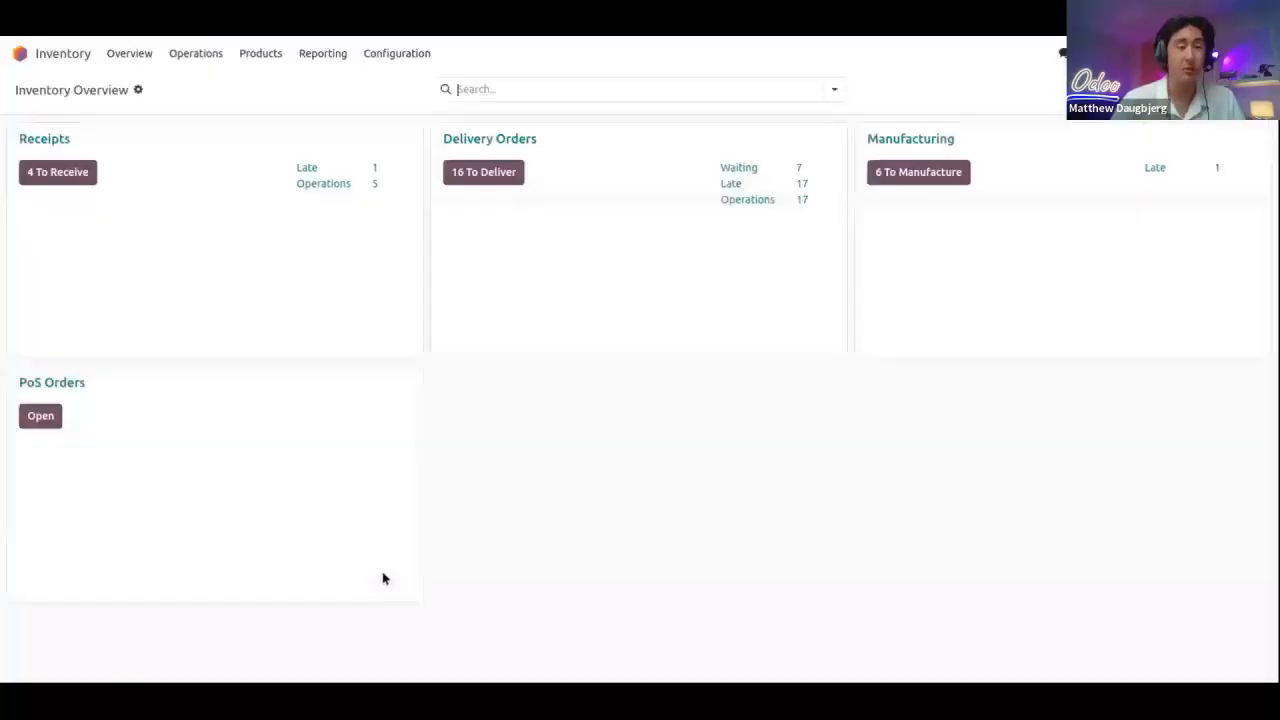
left_click(256, 53)
left_click(283, 88)
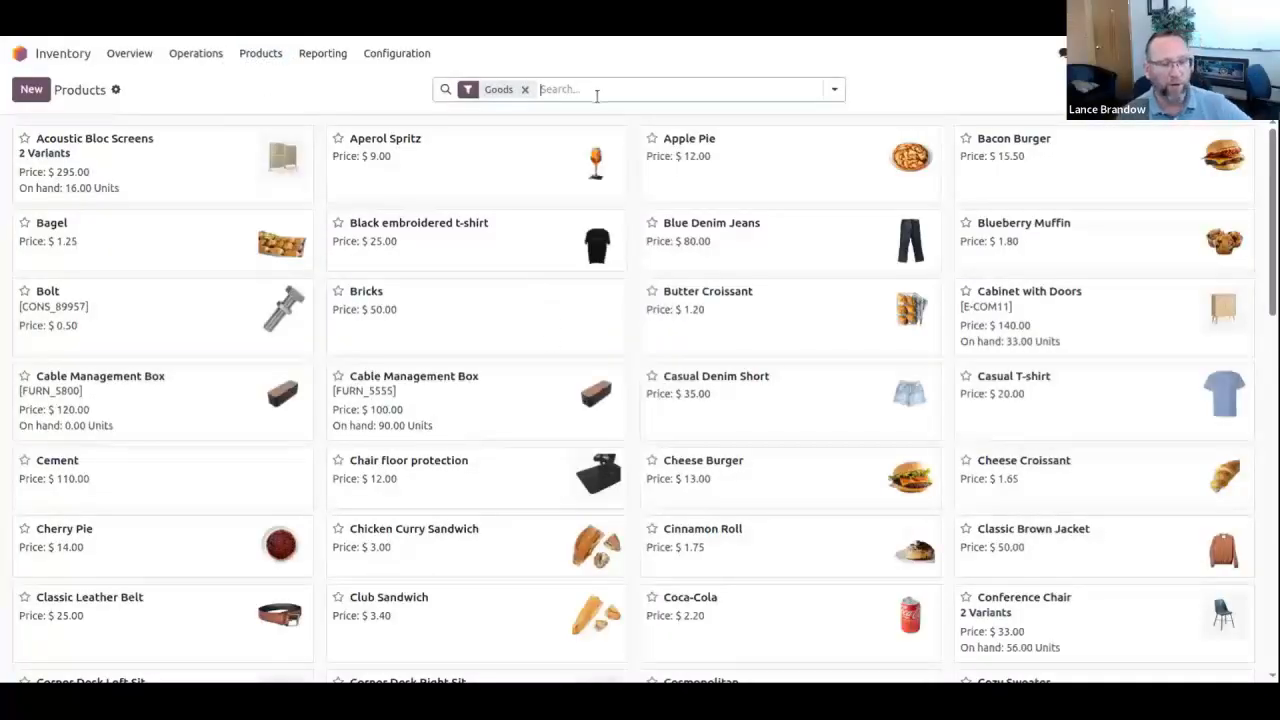
type("table")
key("Return")
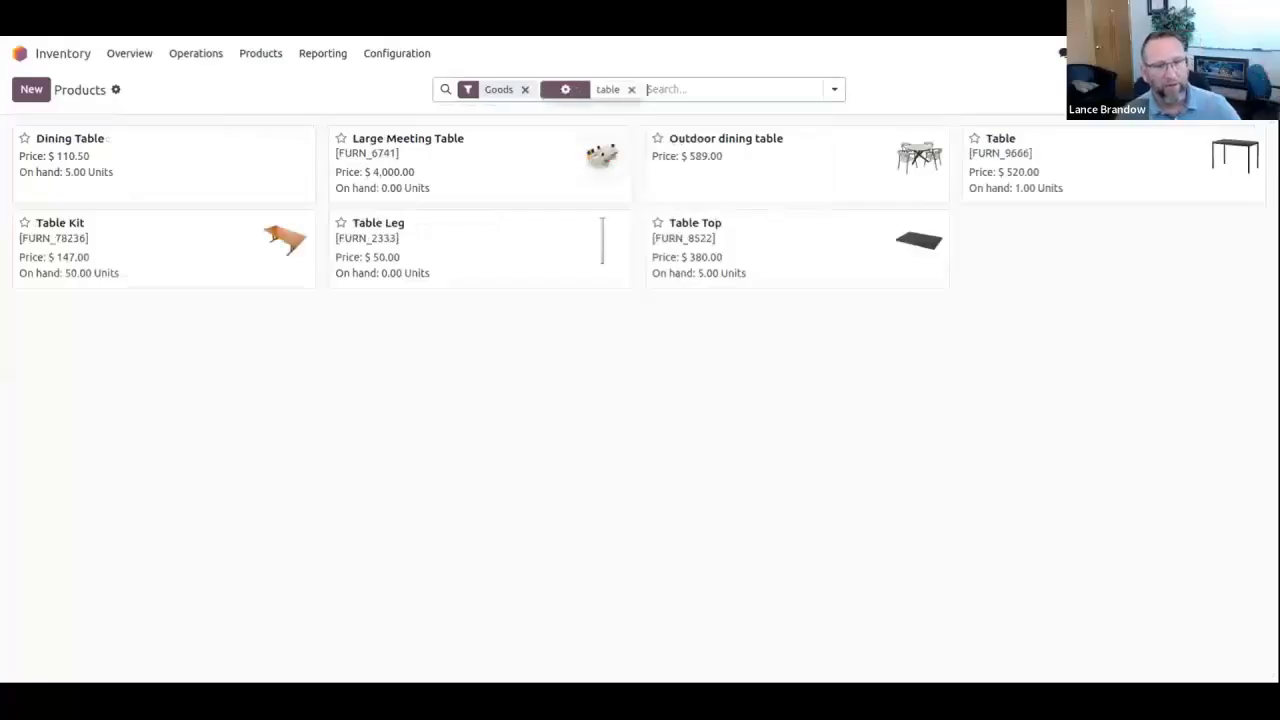
Step: Open the [FURN_9666] Table product and view its bill of materials
left_click(1082, 143)
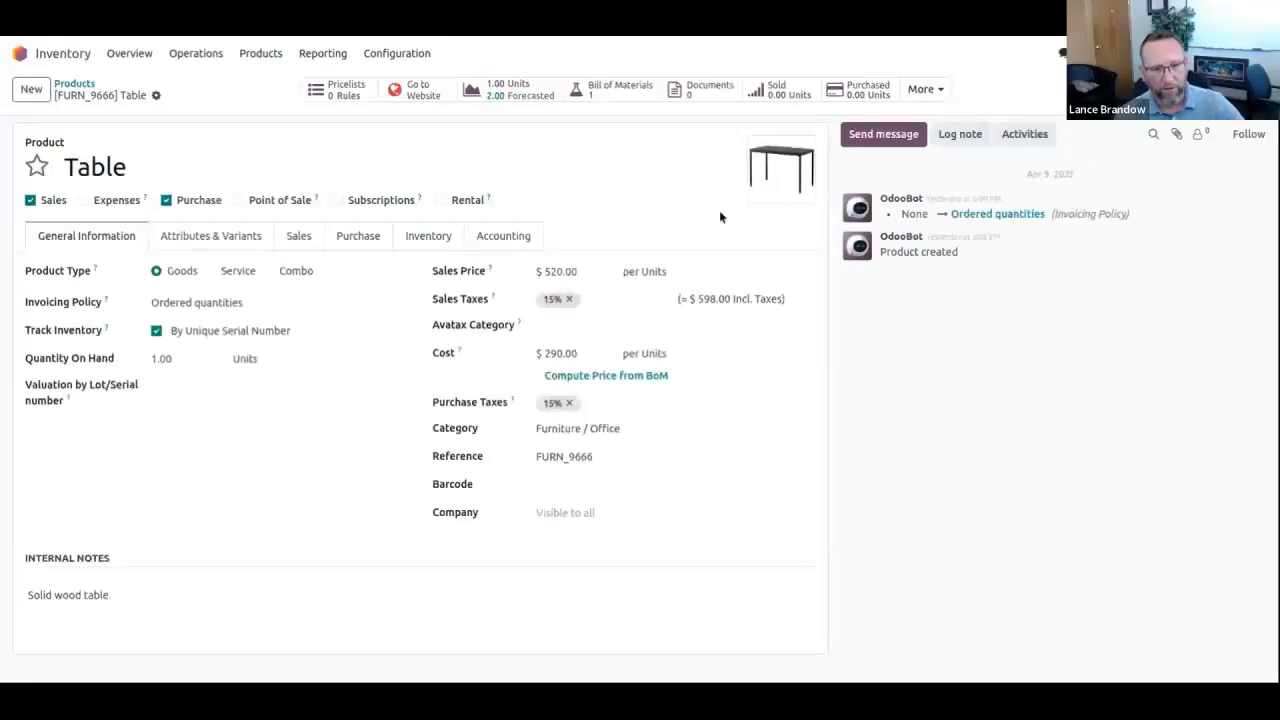
left_click(614, 91)
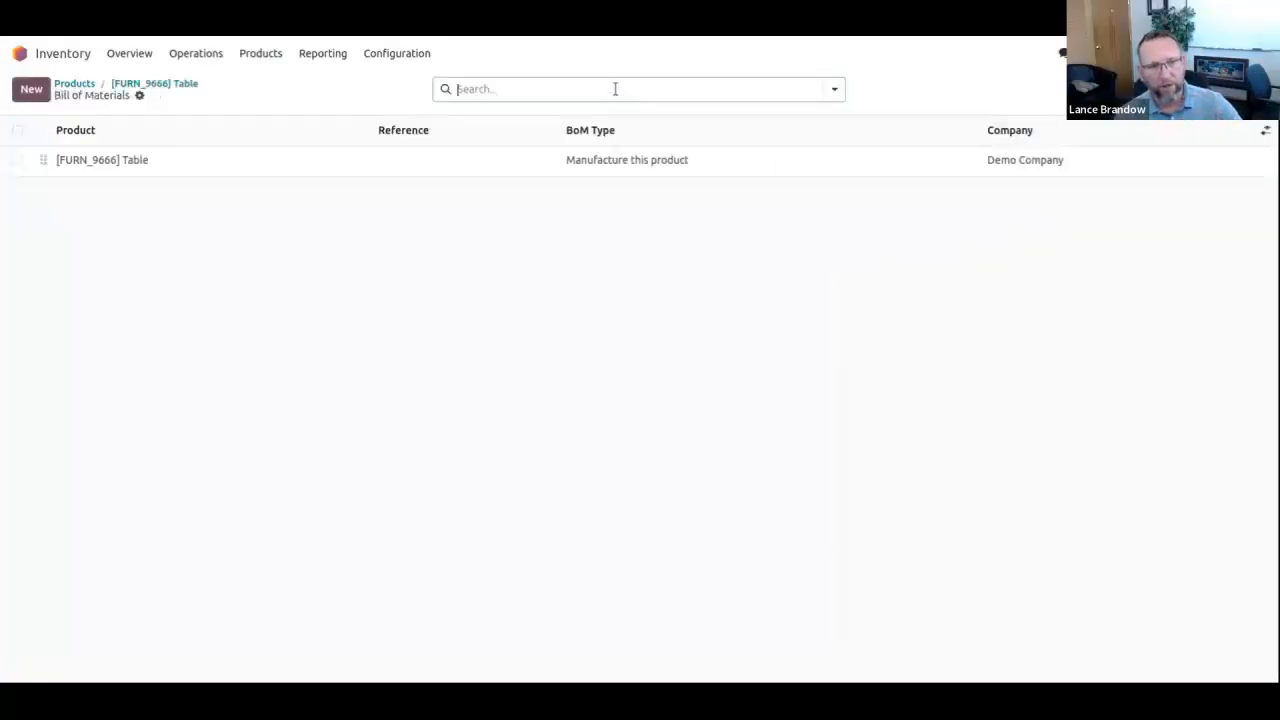
left_click(254, 172)
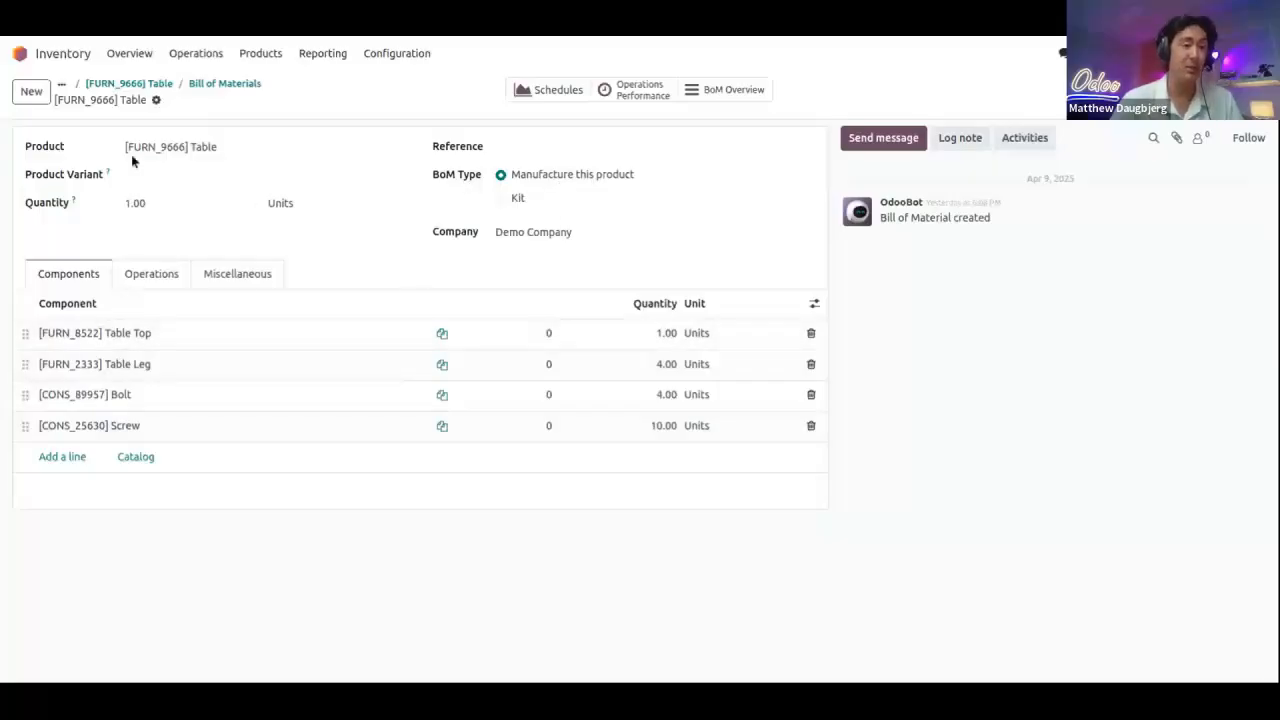
Step: Open the Table Top component from the Table's bill of materials and view the component's own bill of materials
left_click(137, 337)
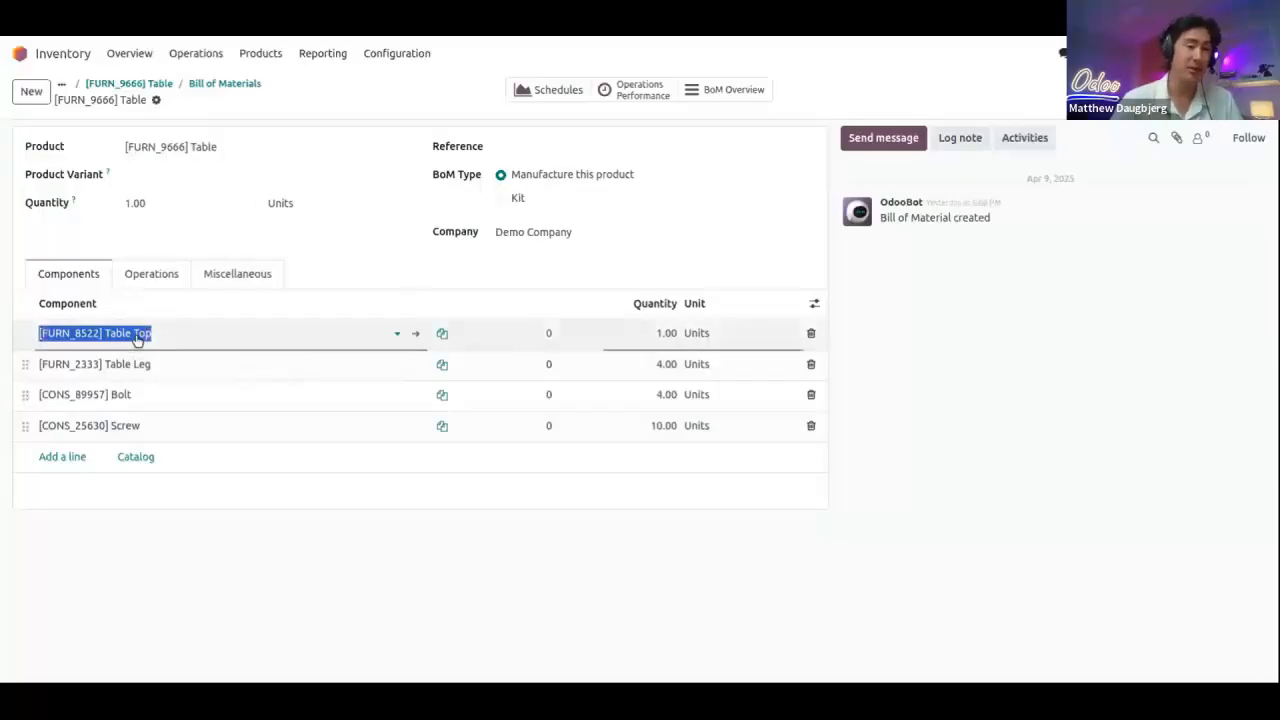
left_click(418, 335)
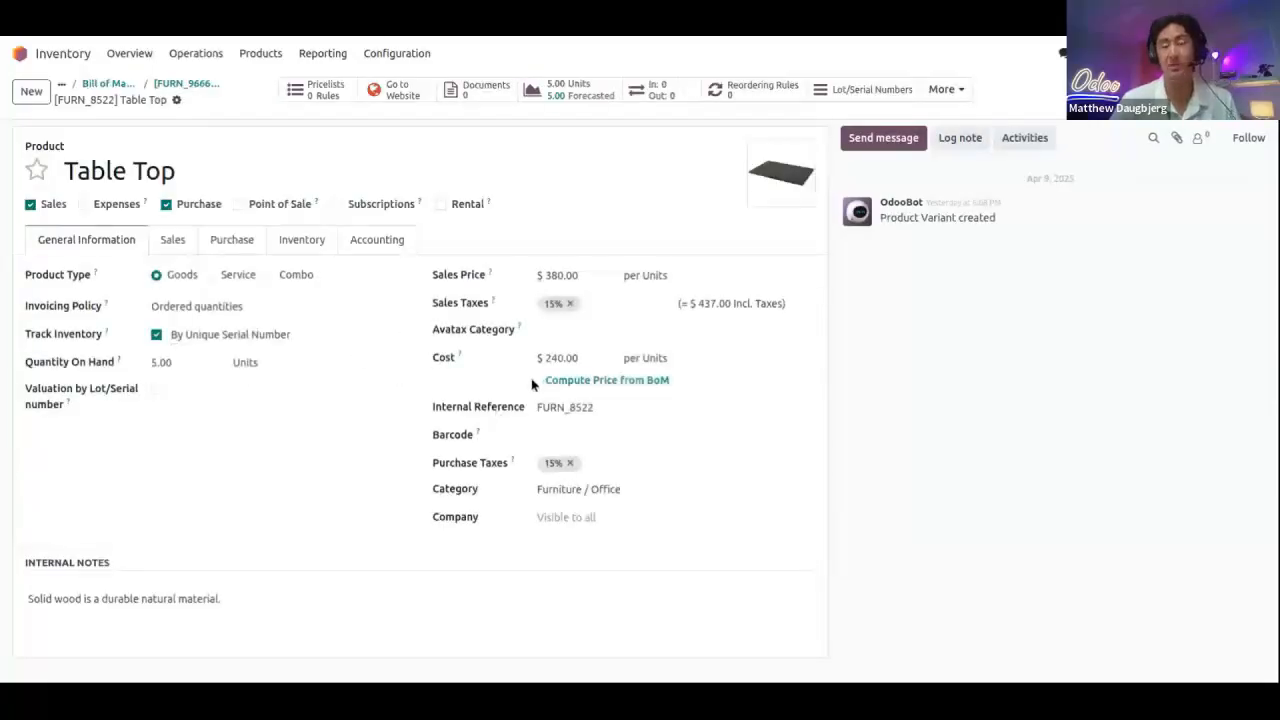
left_click(937, 90)
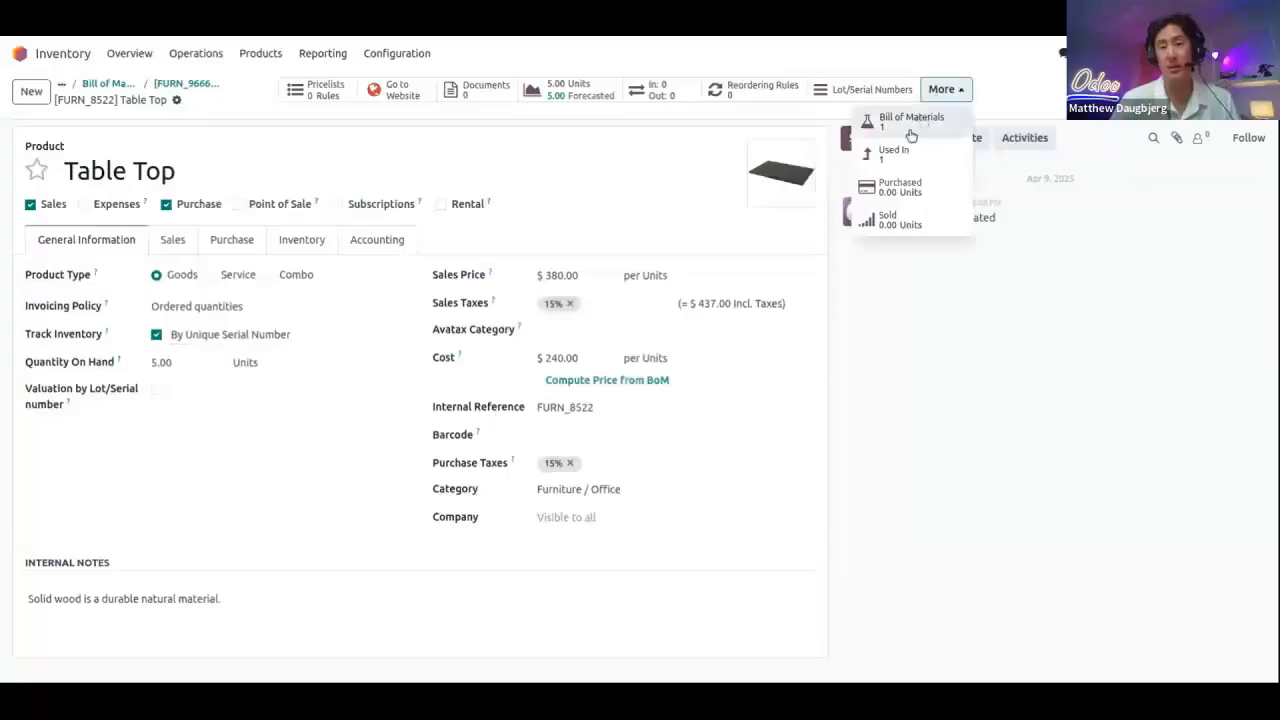
left_click(911, 133)
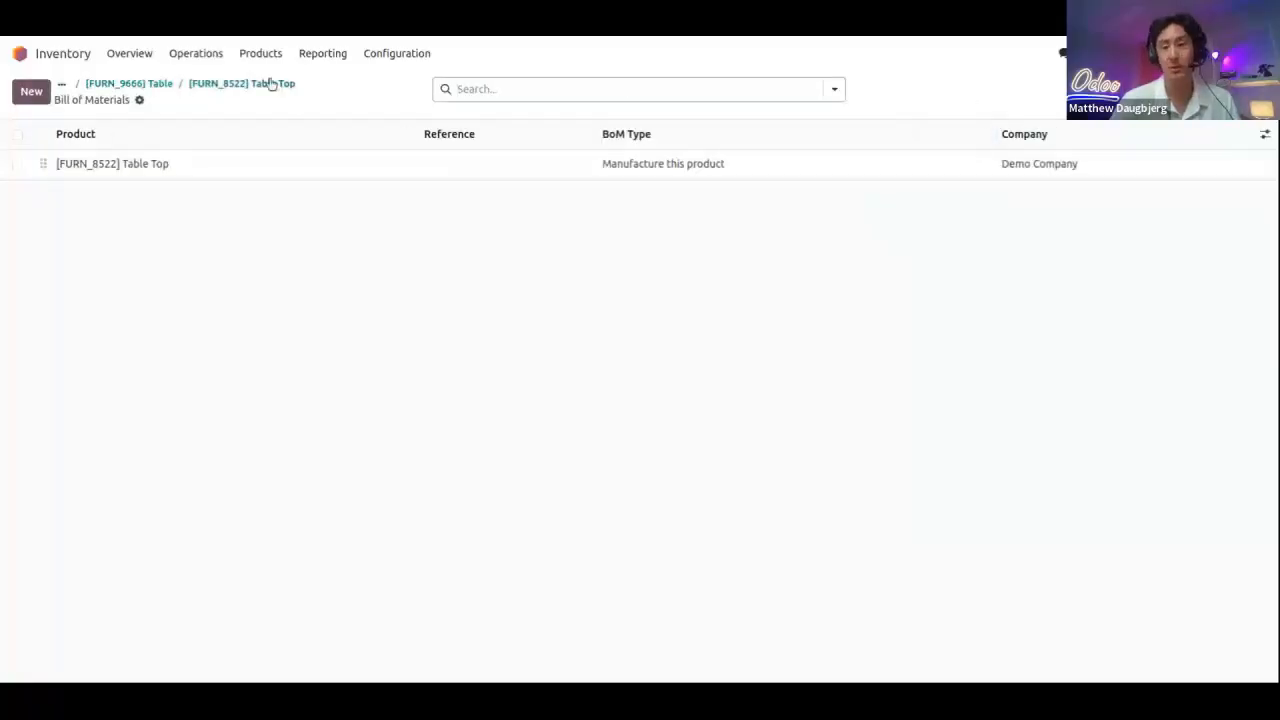
left_click(270, 83)
left_click(941, 89)
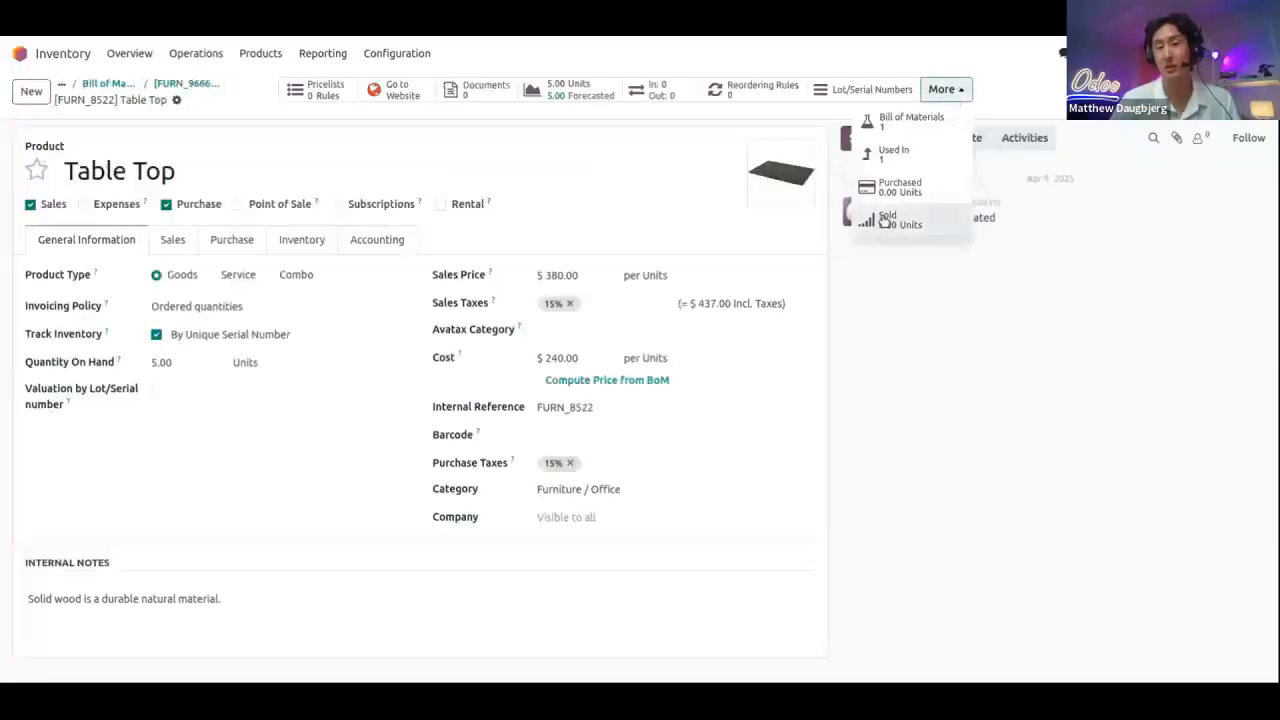
left_click(910, 155)
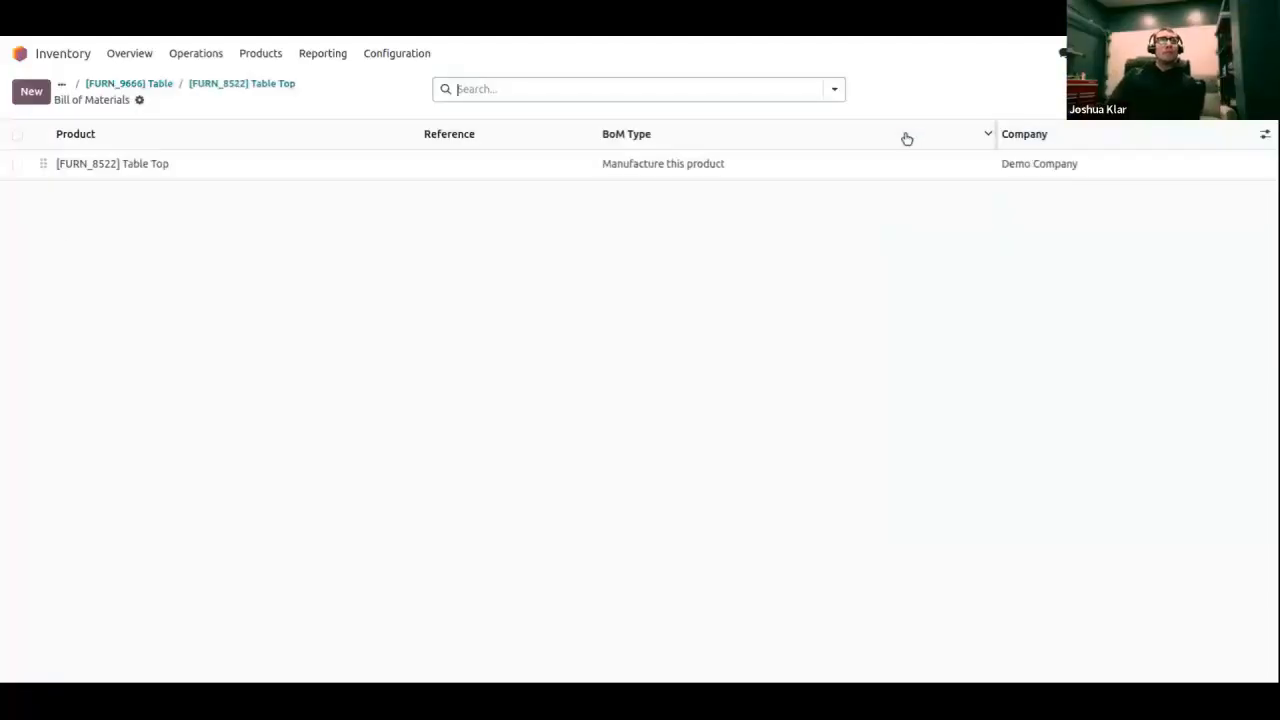
left_click(243, 175)
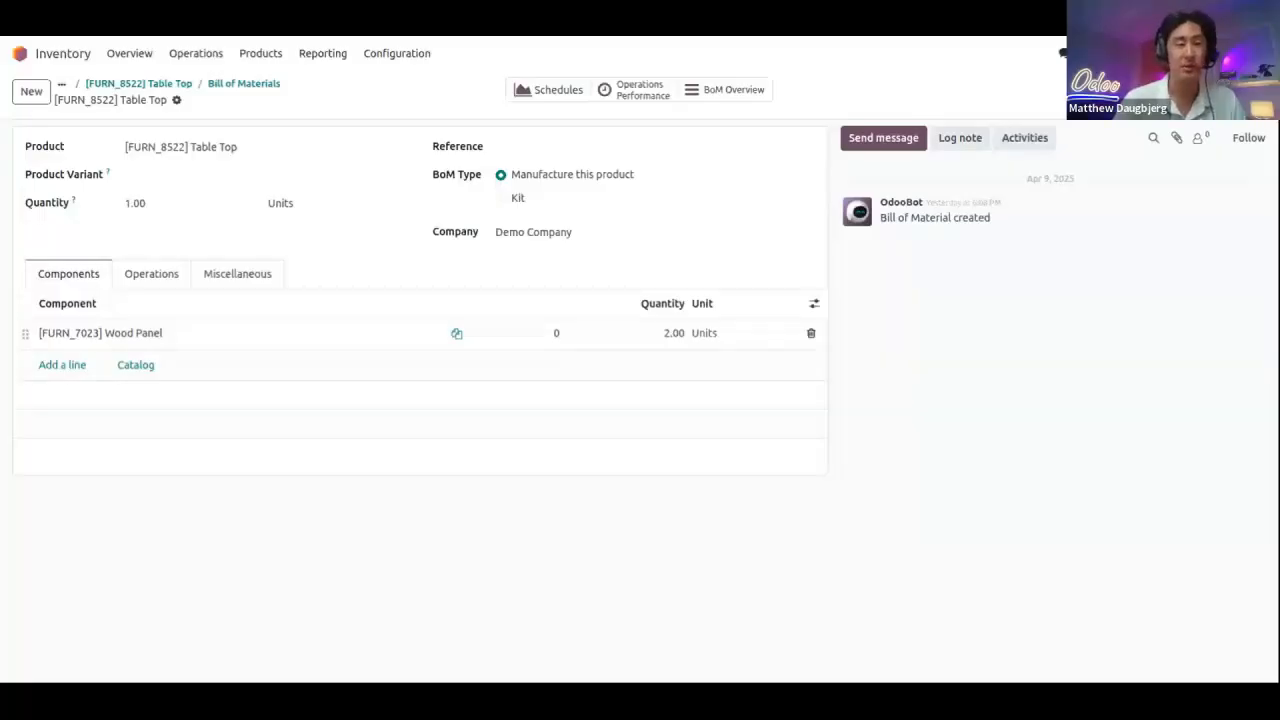
Step: Open the BoM Overview of the Table and expand its Table Top and Wood Panel subassemblies
left_click(240, 86)
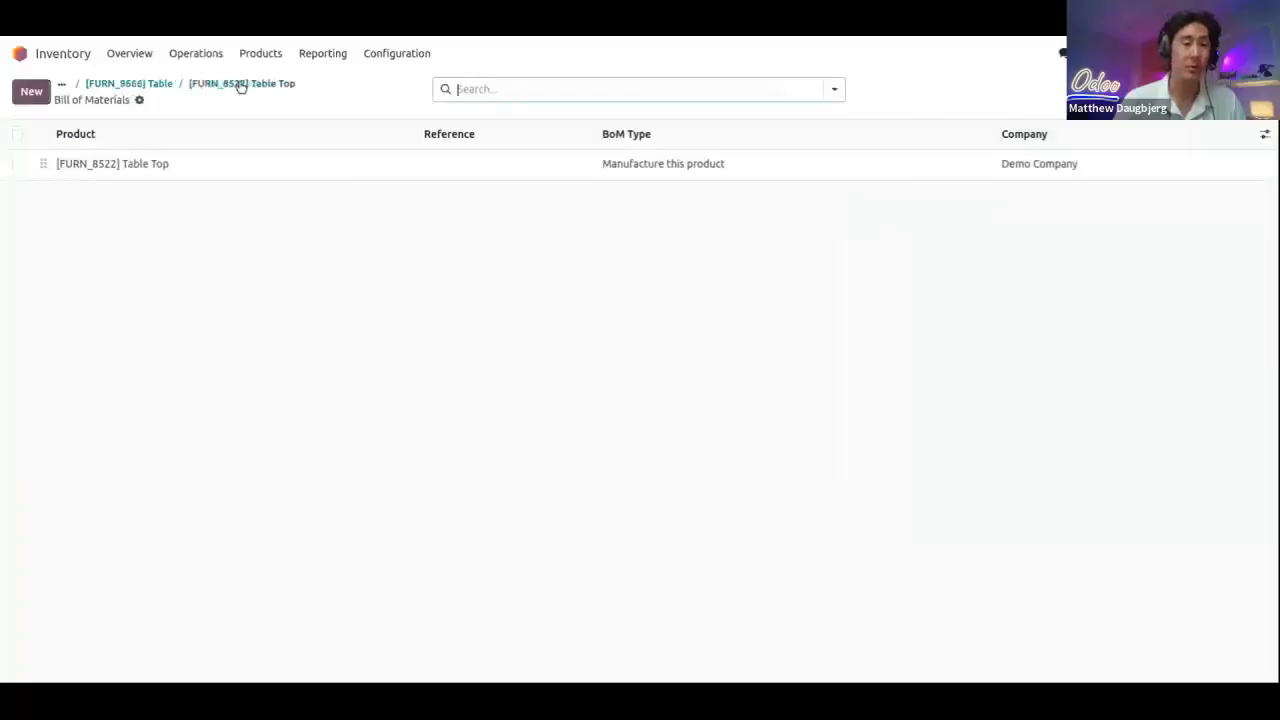
left_click(240, 86)
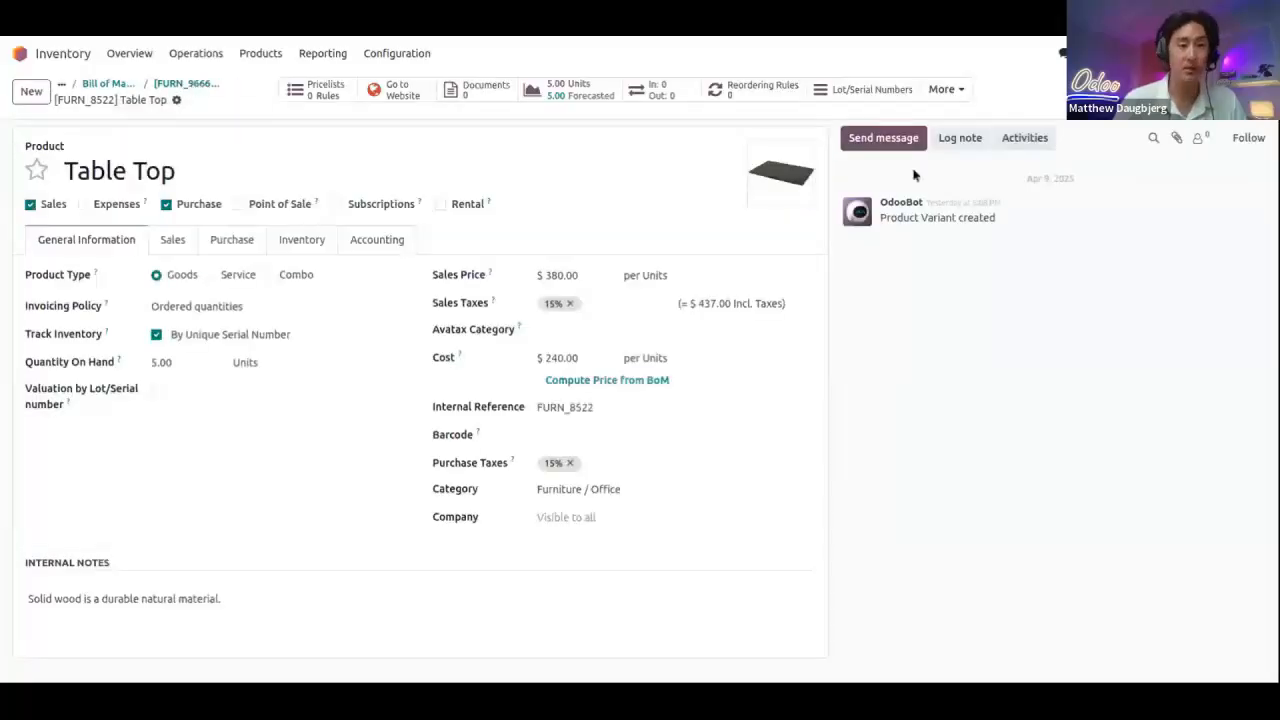
left_click(202, 86)
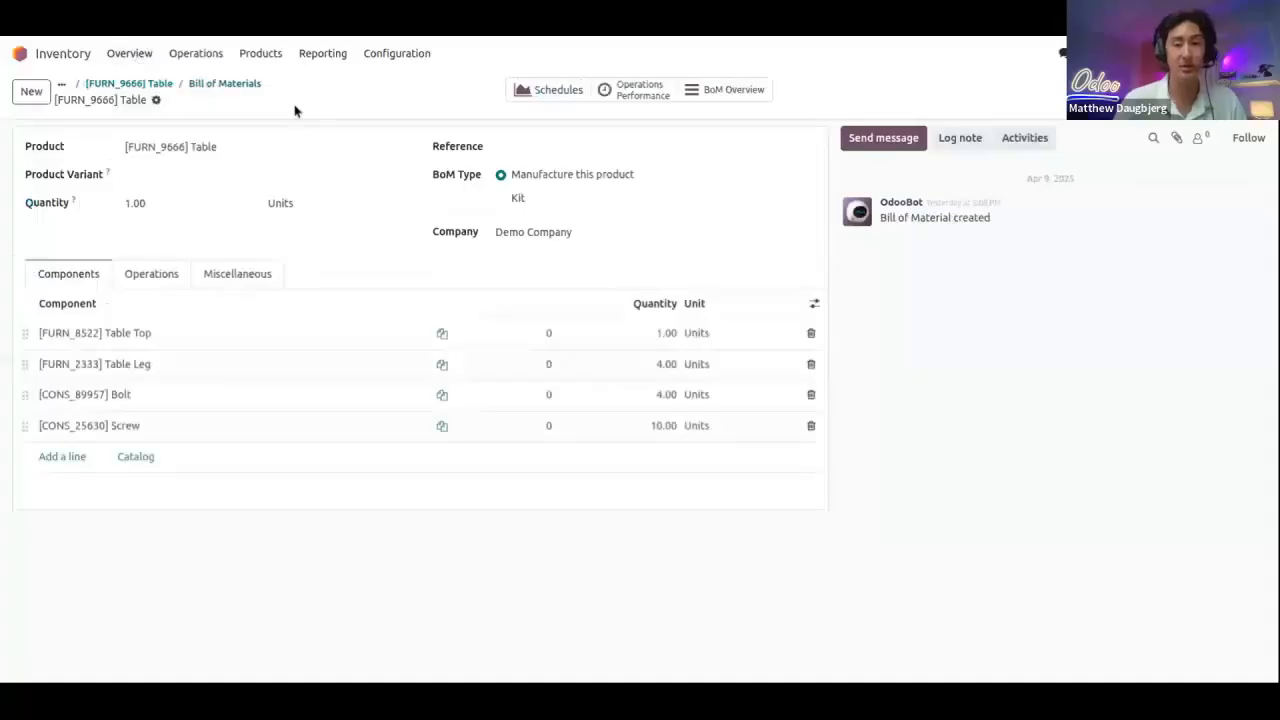
left_click(751, 96)
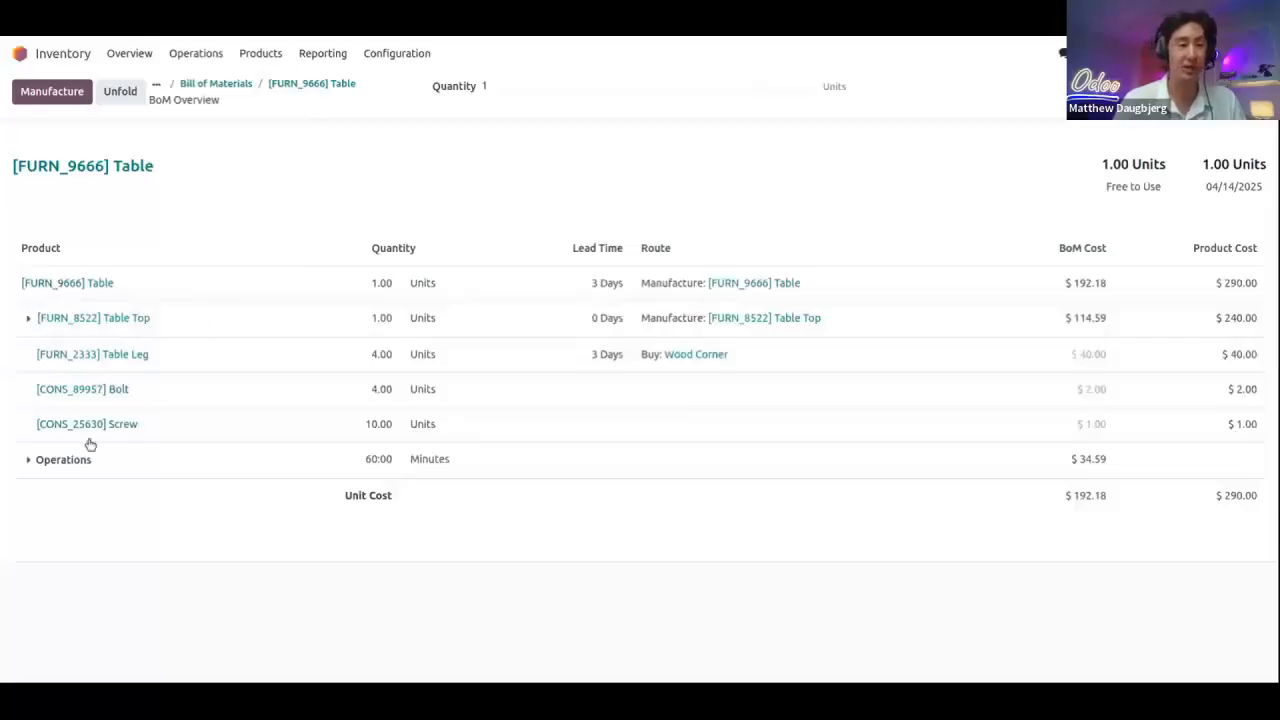
left_click(28, 320)
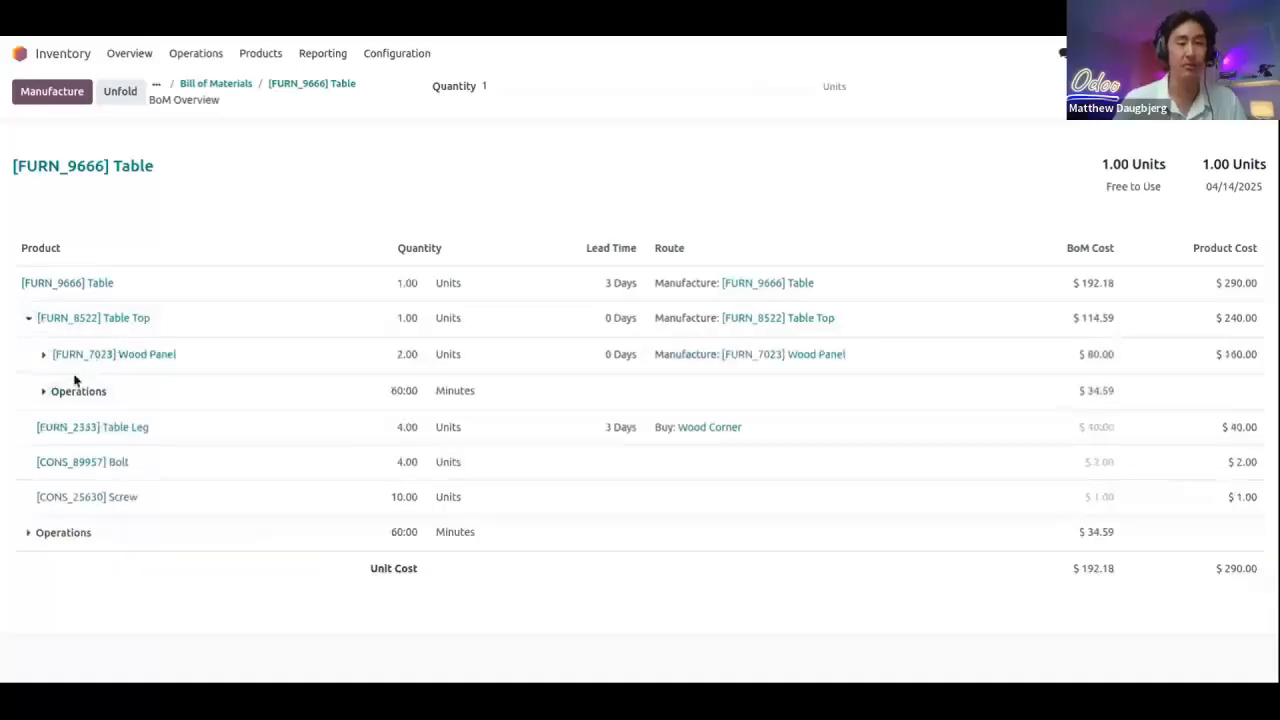
left_click(43, 354)
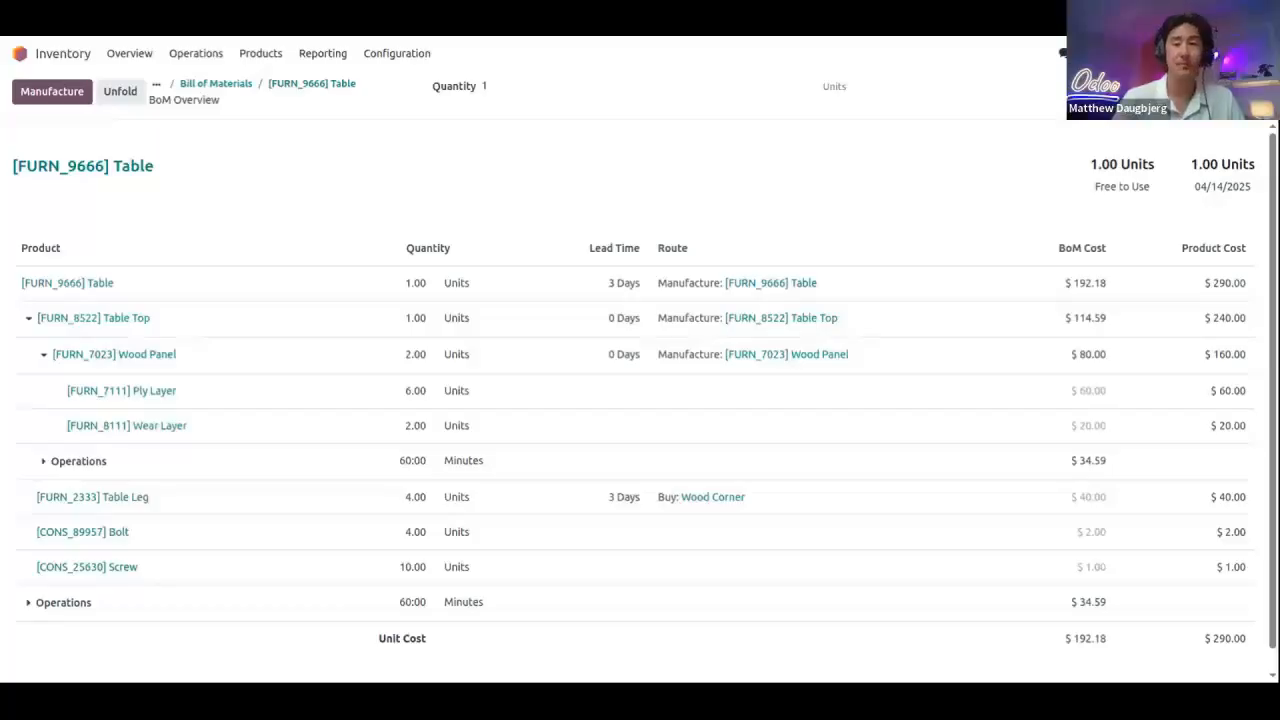
Step: Leave the BoM Overview and return to the Table's list of bills of materials
left_click(309, 85)
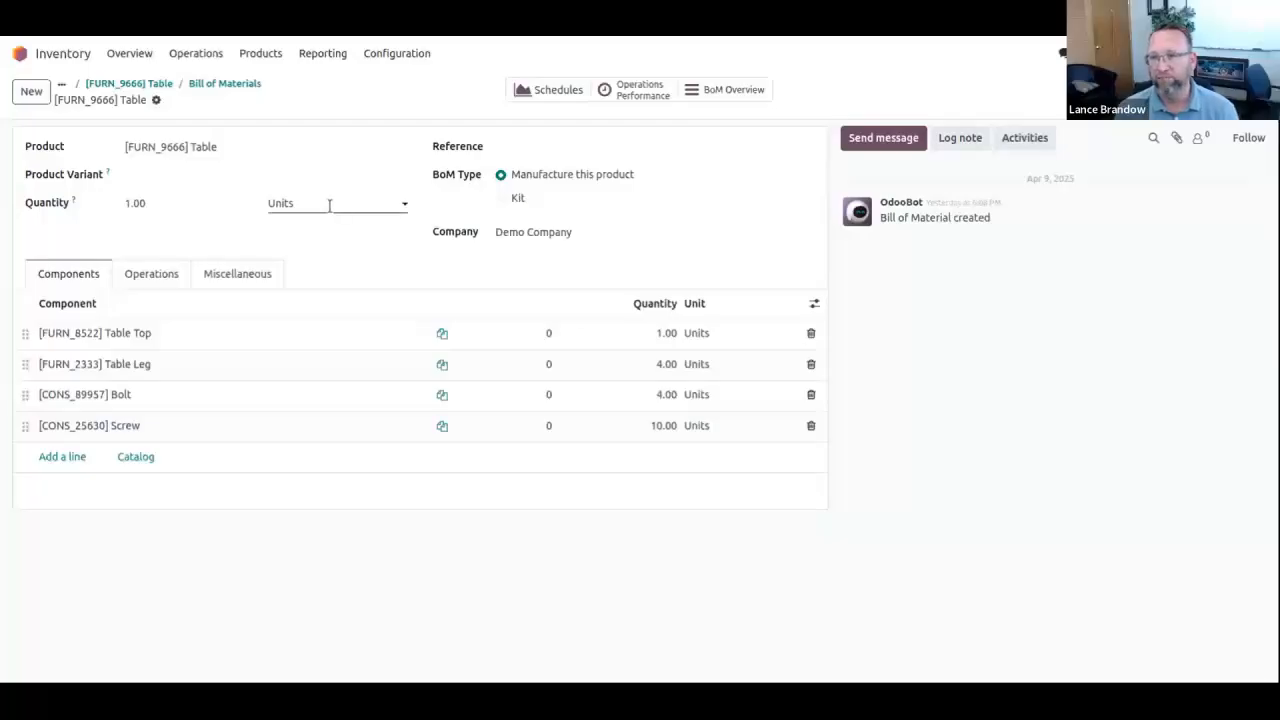
left_click(220, 84)
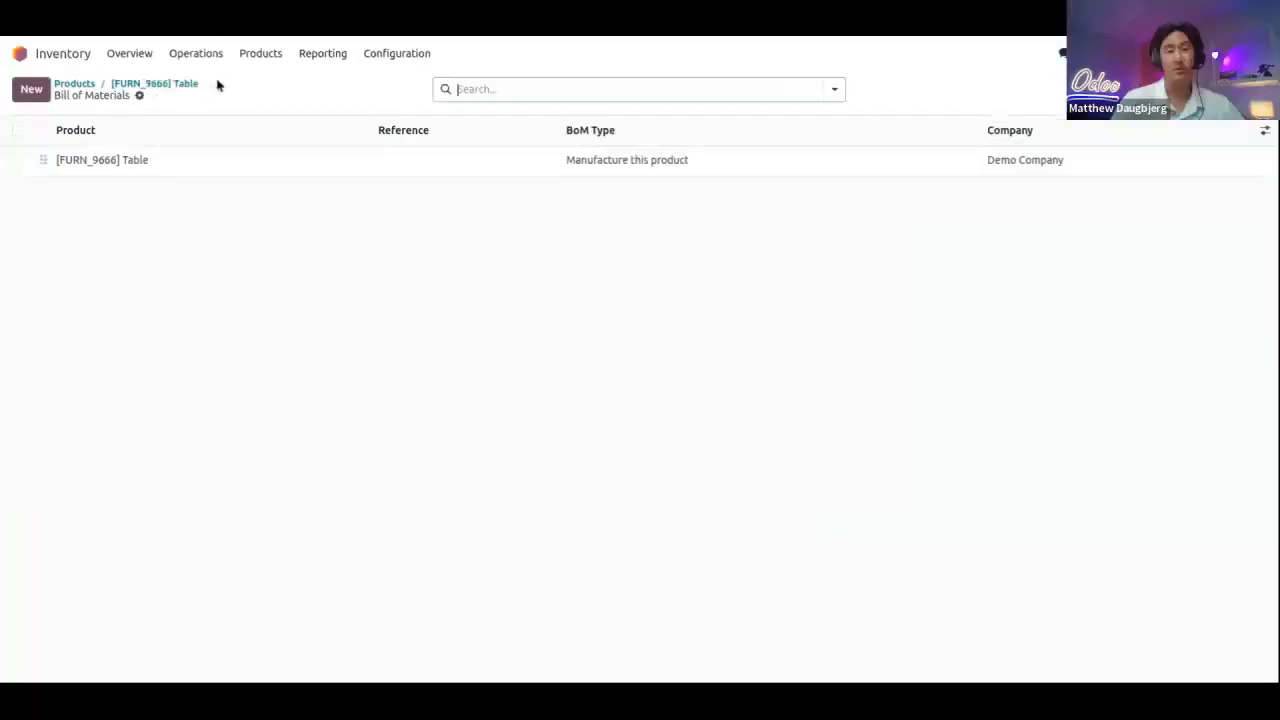